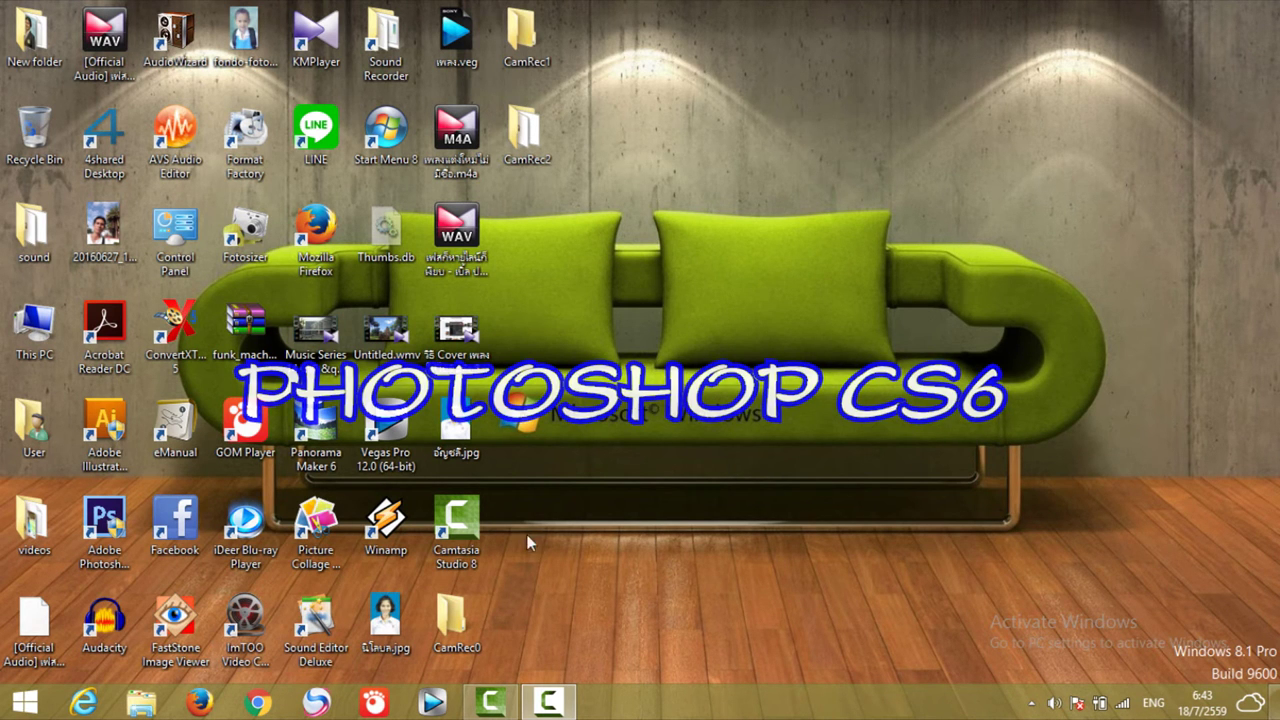
# - Launch Adobe Photoshop CS6 from its desktop icon
pyautogui.click(108, 520)
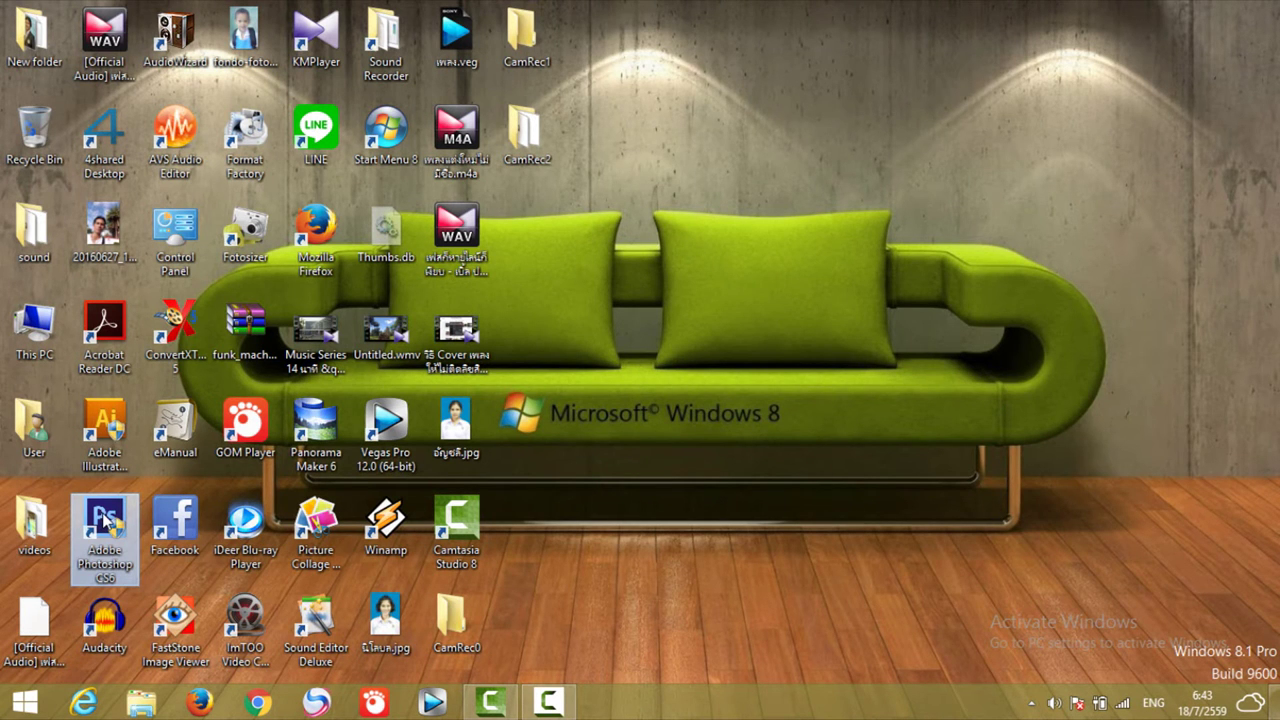
pyautogui.doubleClick(108, 520)
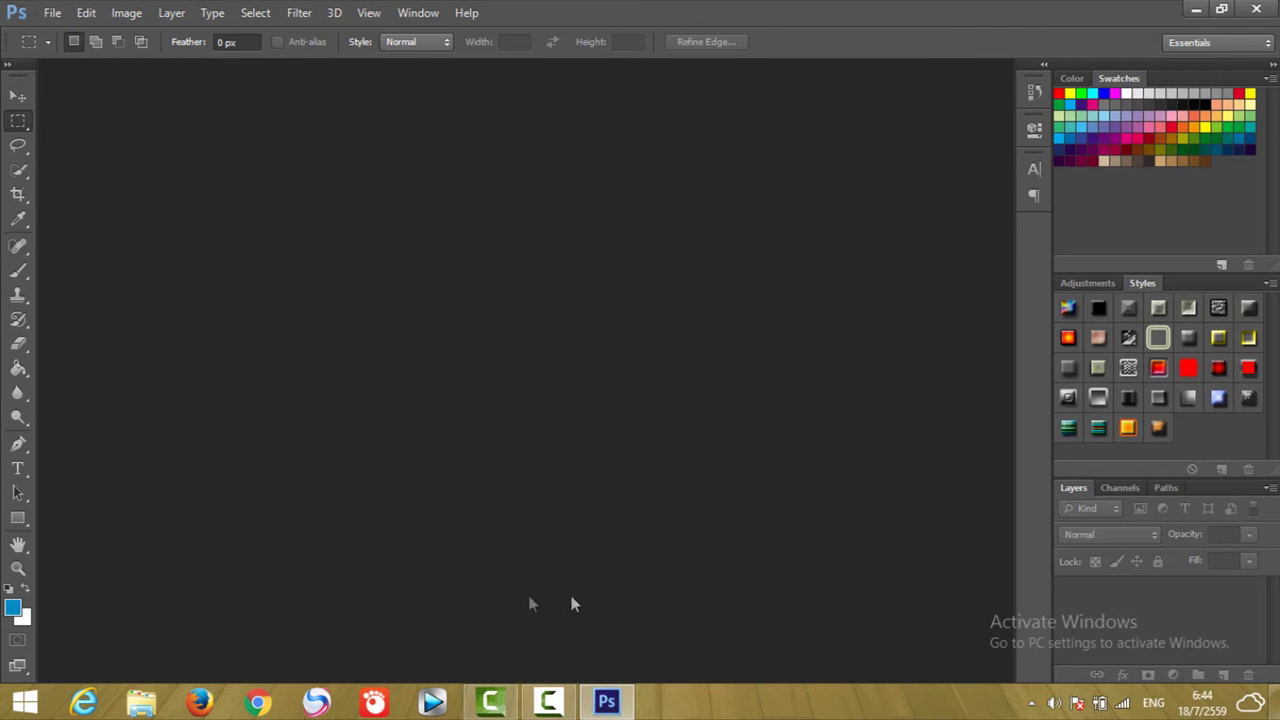
pyautogui.click(53, 14)
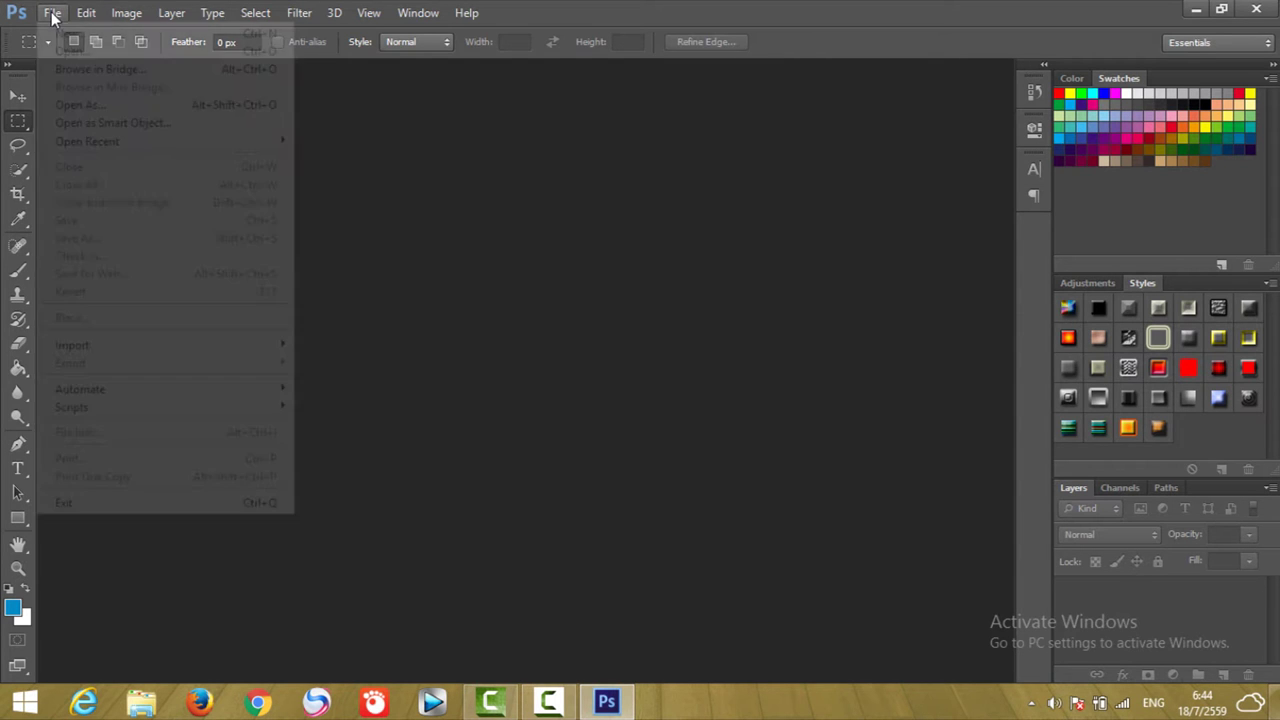
# - Browse up to the กิจกรรมนักเรียน folder and into 100CANON
pyautogui.click(72, 52)
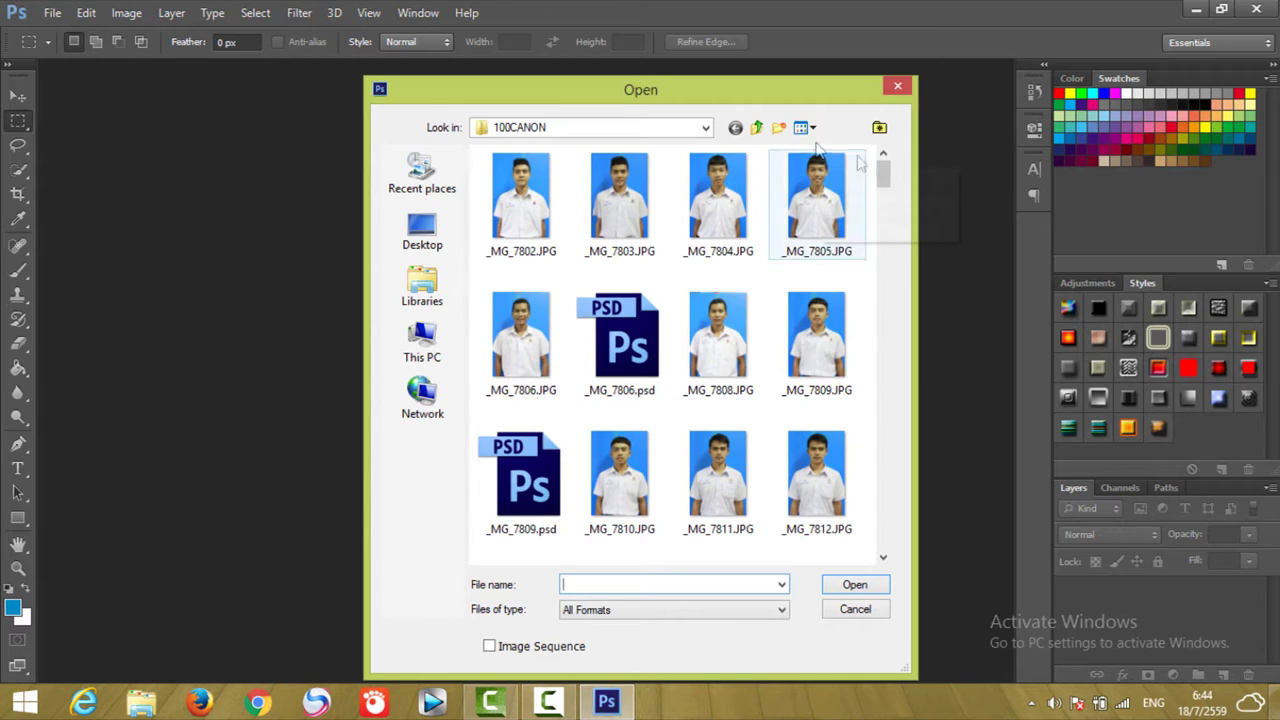
pyautogui.click(758, 128)
pyautogui.click(758, 128)
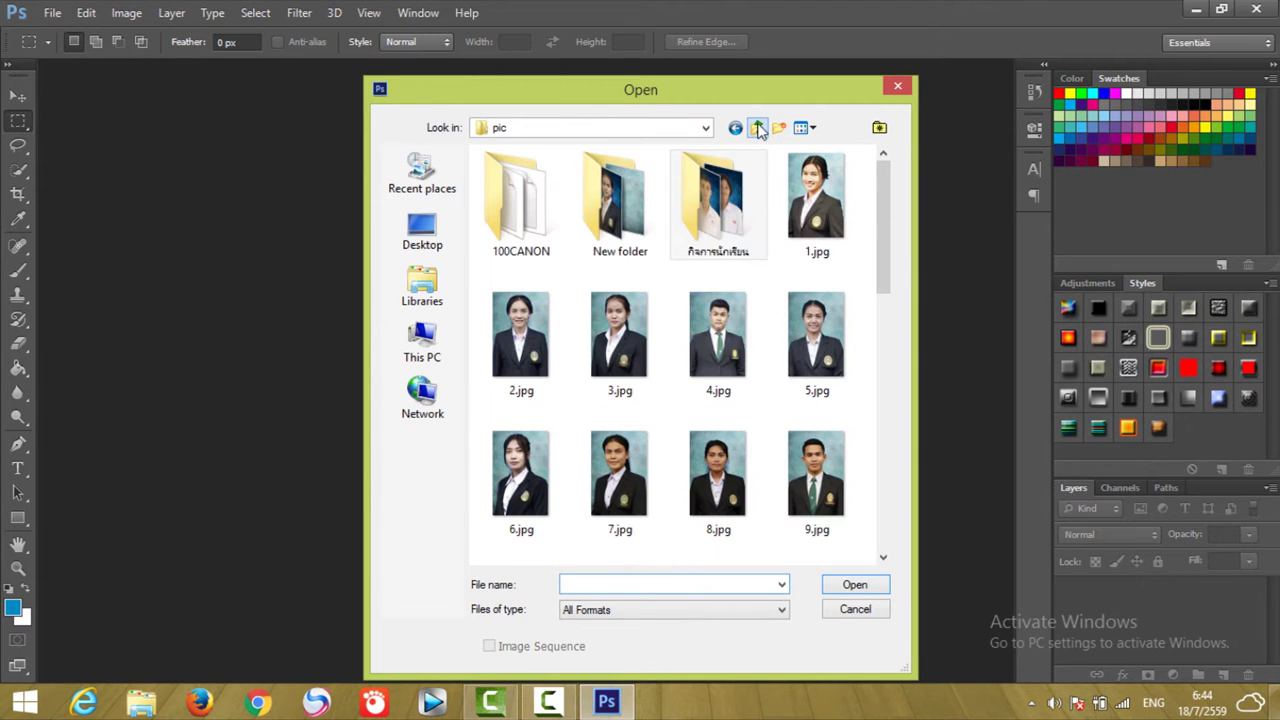
pyautogui.doubleClick(714, 188)
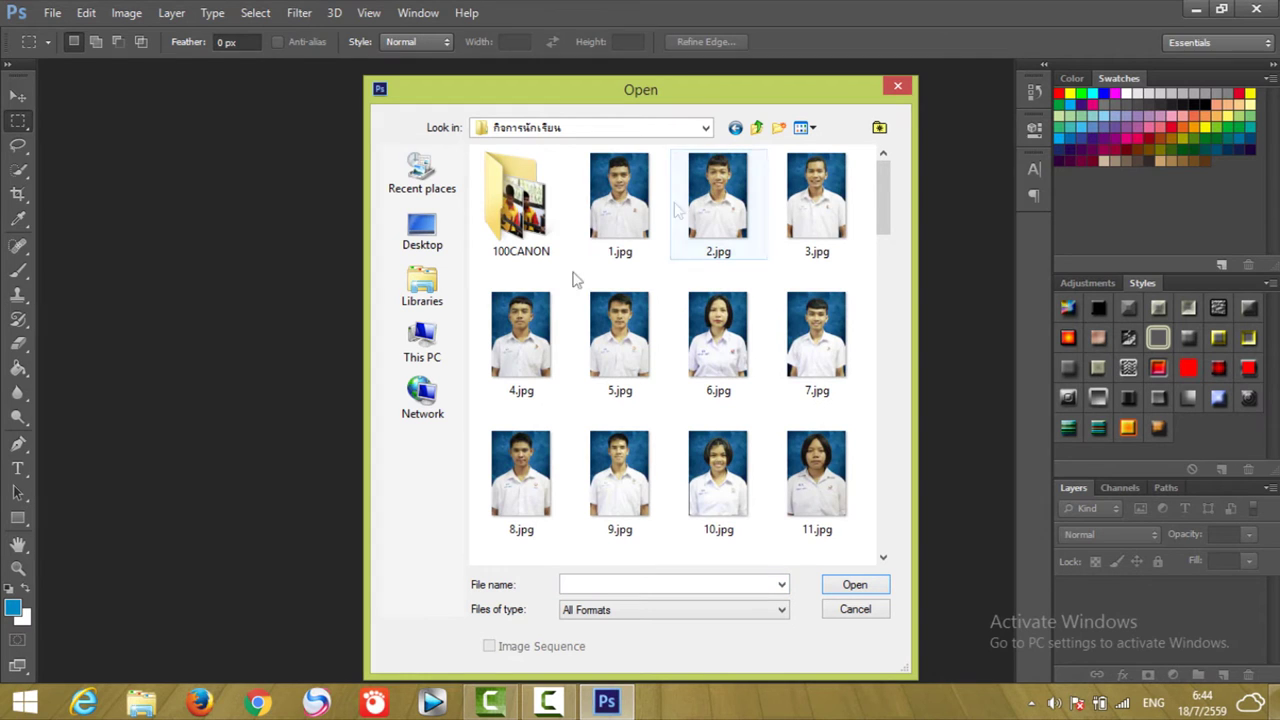
pyautogui.doubleClick(524, 193)
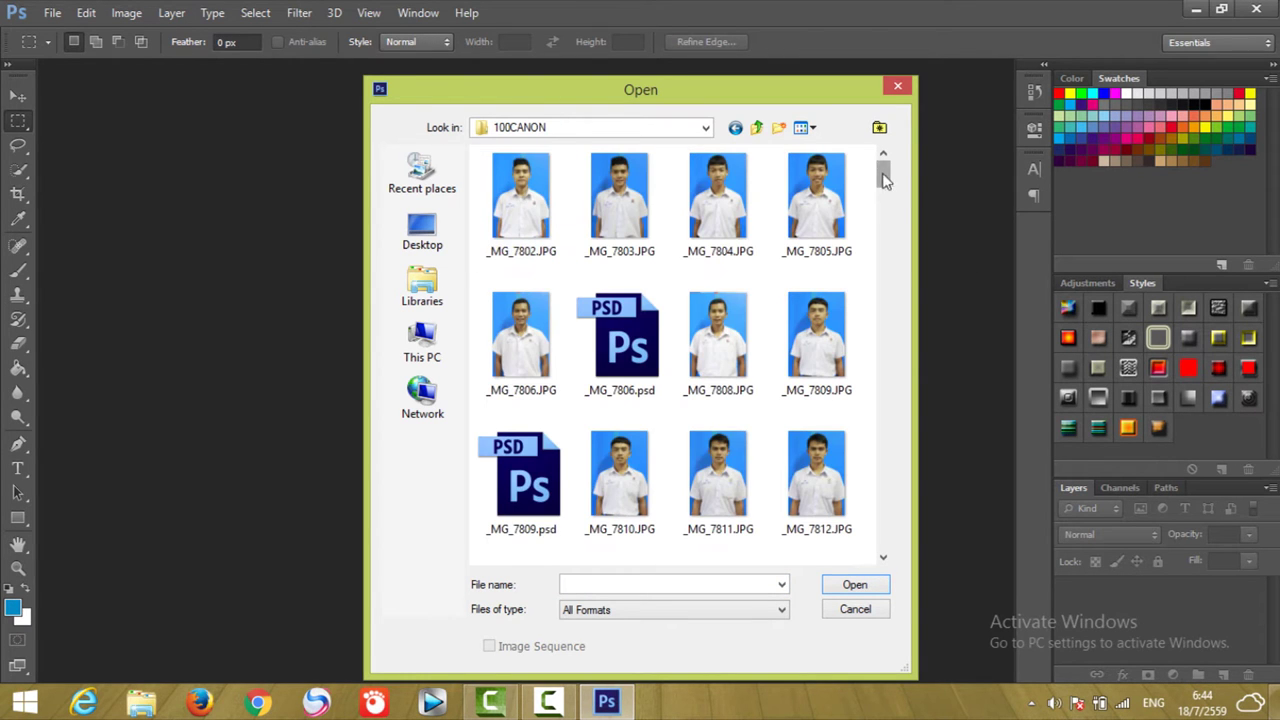
# - Scroll to the portrait photo _MG_7869.JPG and open it
pyautogui.moveTo(882, 175); pyautogui.dragTo(882, 250)
pyautogui.scroll(-3, 845, 272)
pyautogui.scroll(-2, 845, 272)
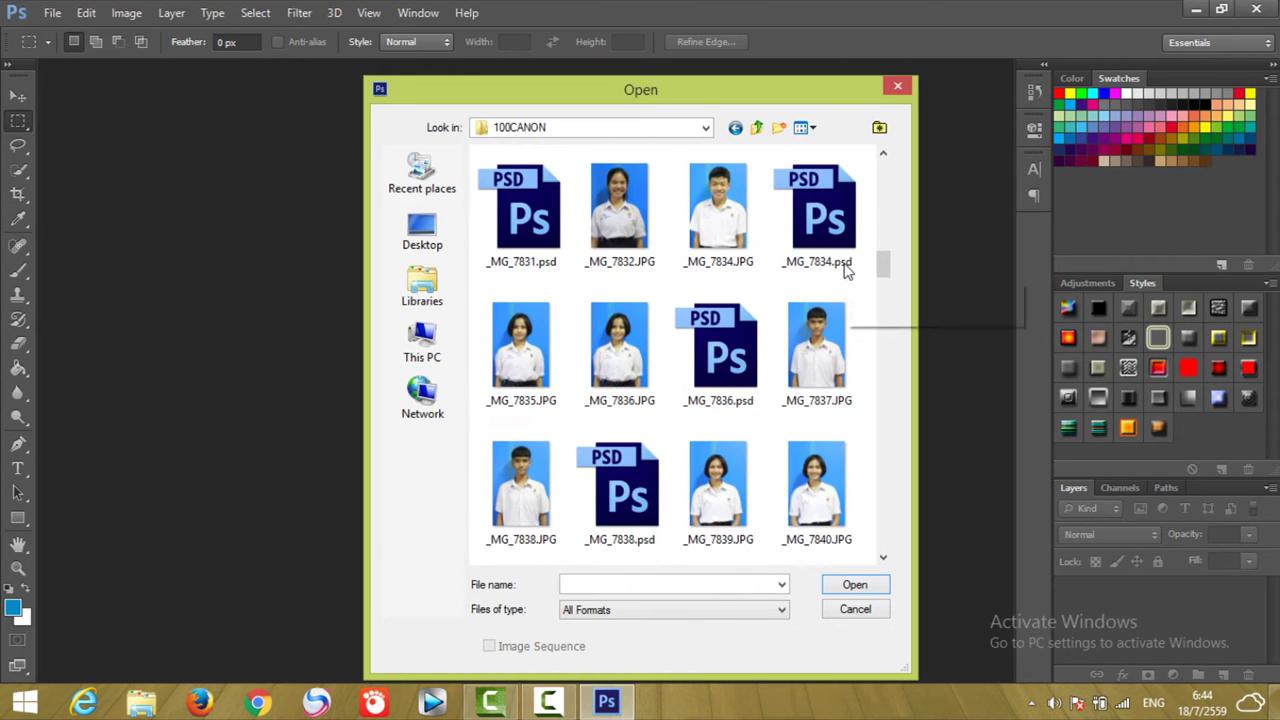
pyautogui.scroll(-2, 843, 278)
pyautogui.scroll(-2, 843, 278)
pyautogui.scroll(-2, 843, 278)
pyautogui.scroll(-2, 843, 278)
pyautogui.scroll(-2, 841, 278)
pyautogui.scroll(-2, 841, 278)
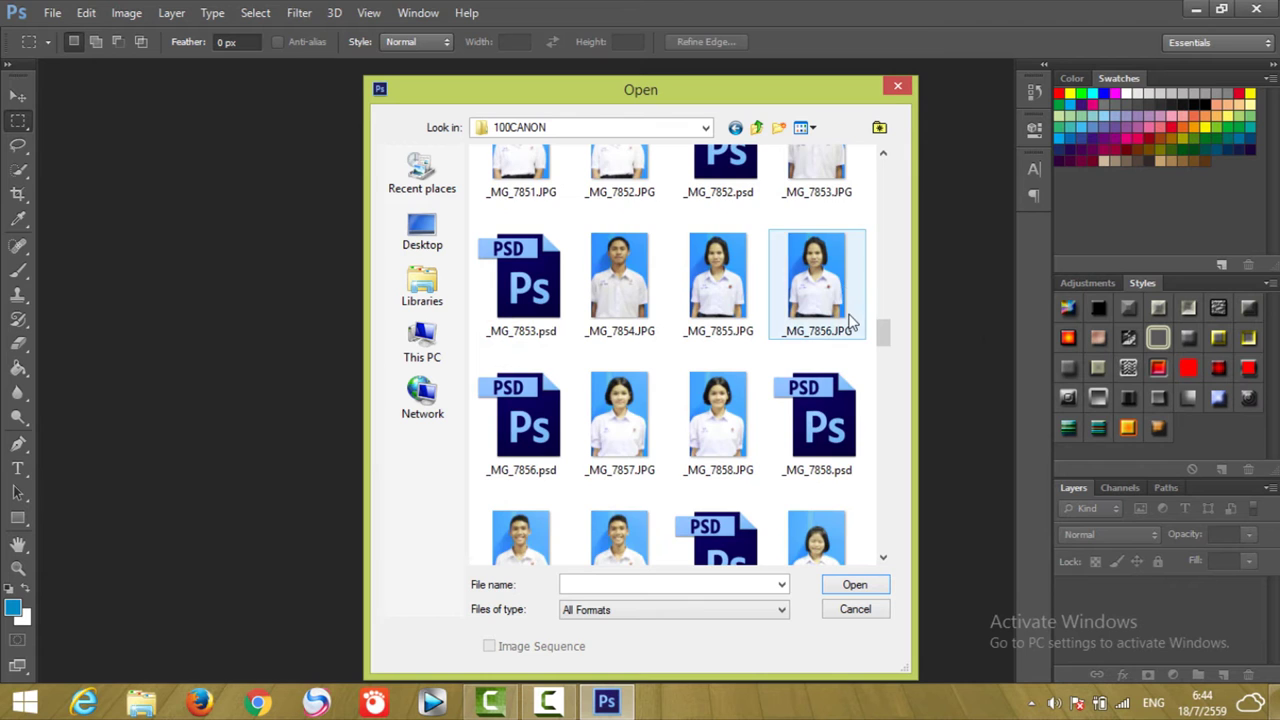
pyautogui.scroll(-2, 841, 318)
pyautogui.scroll(-2, 841, 315)
pyautogui.scroll(-2, 839, 312)
pyautogui.scroll(2, 825, 395)
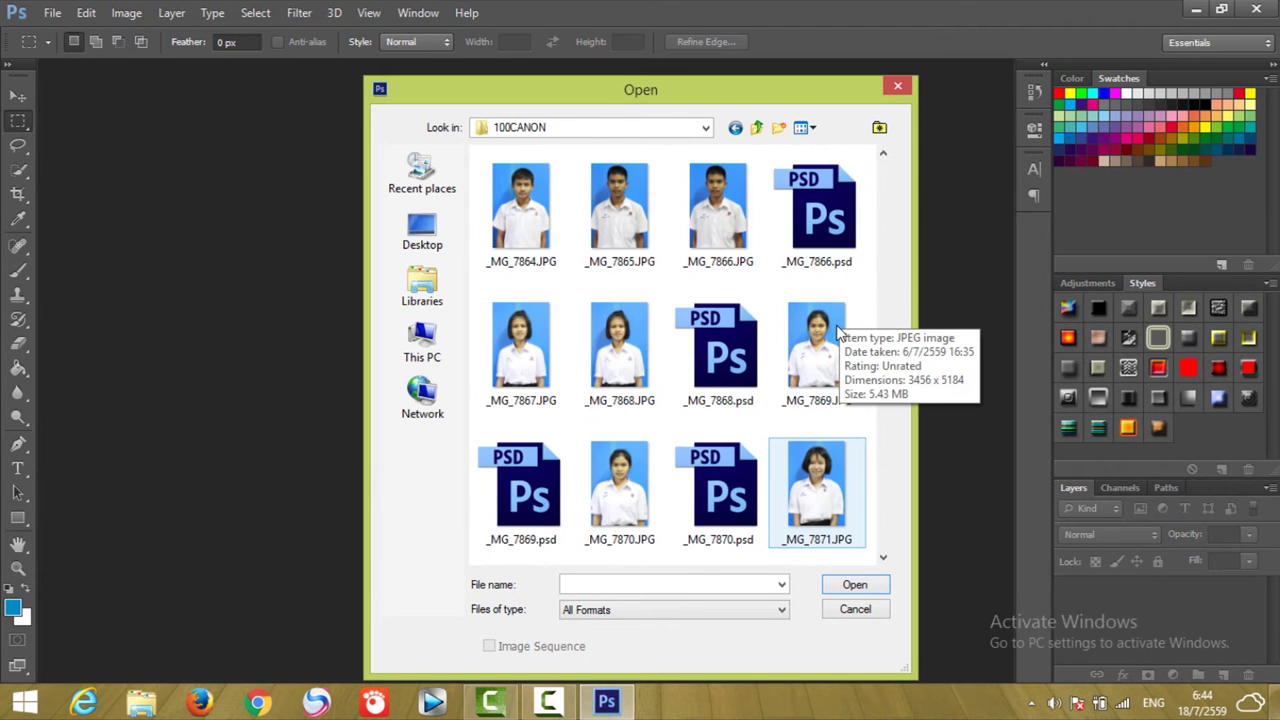
pyautogui.click(828, 330)
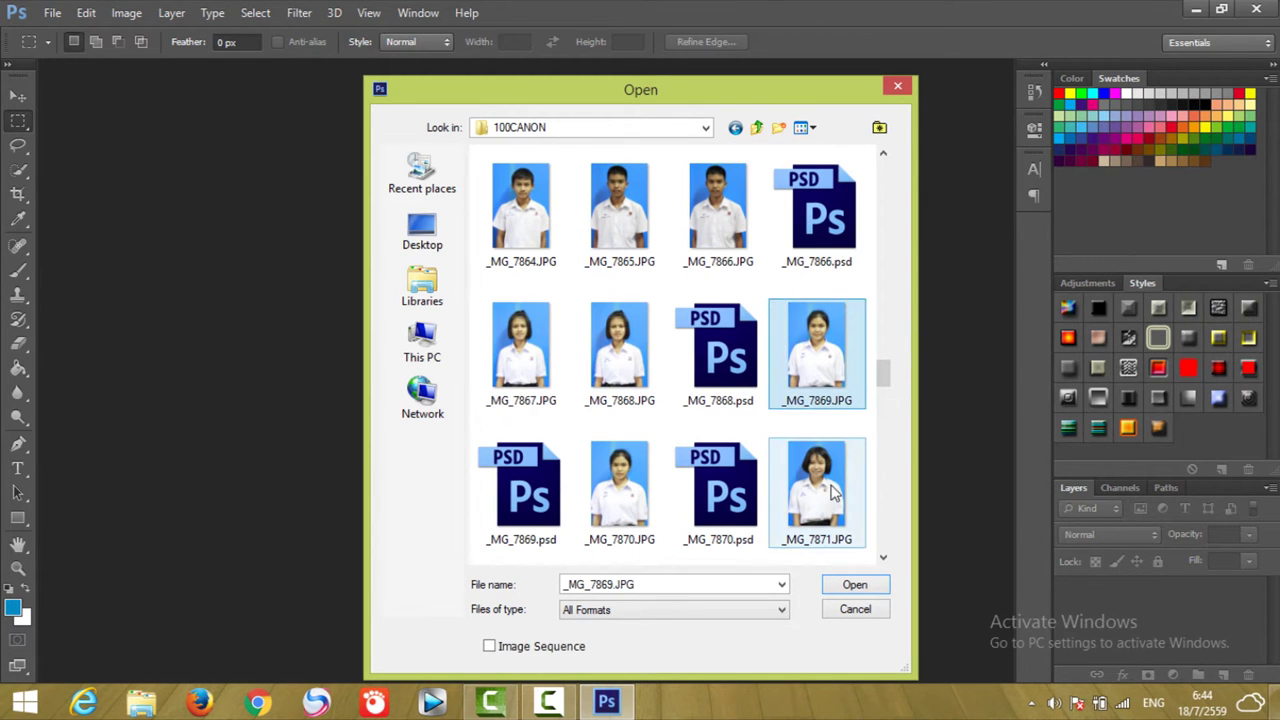
pyautogui.doubleClick(812, 330)
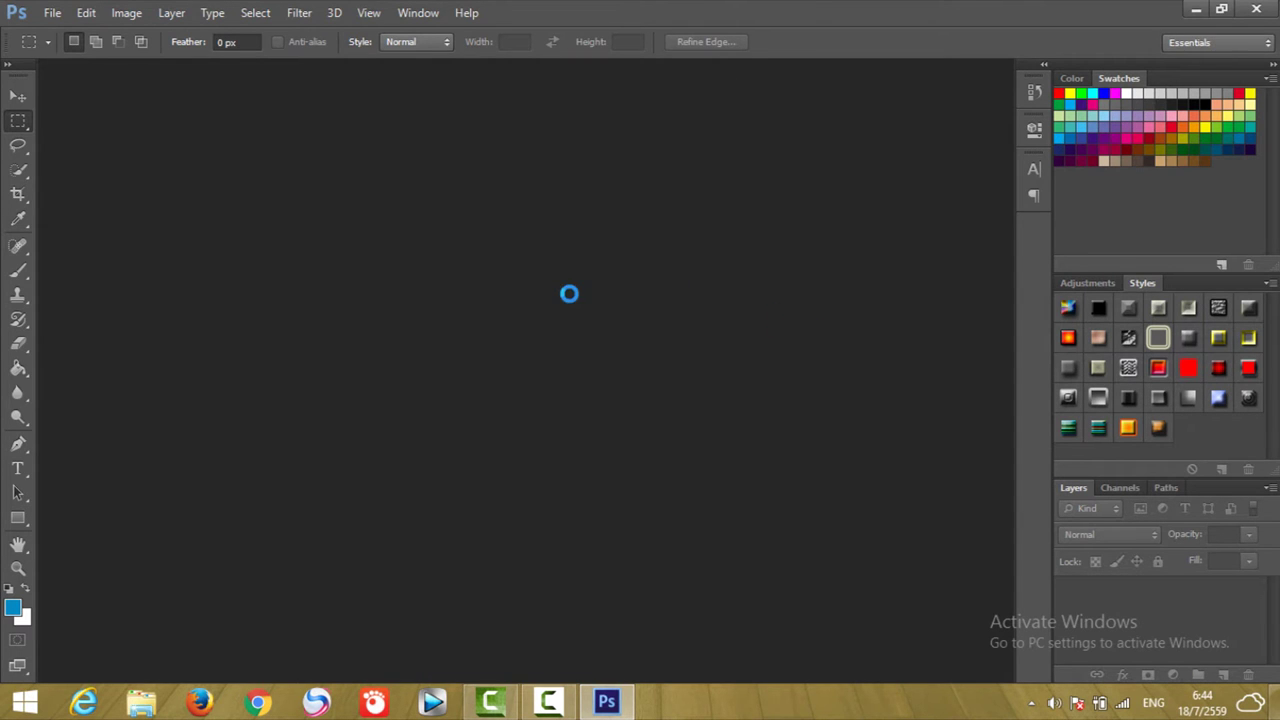
# - Dismiss the colour profile notice and convert the Background layer into Layer 0
pyautogui.click(722, 379)
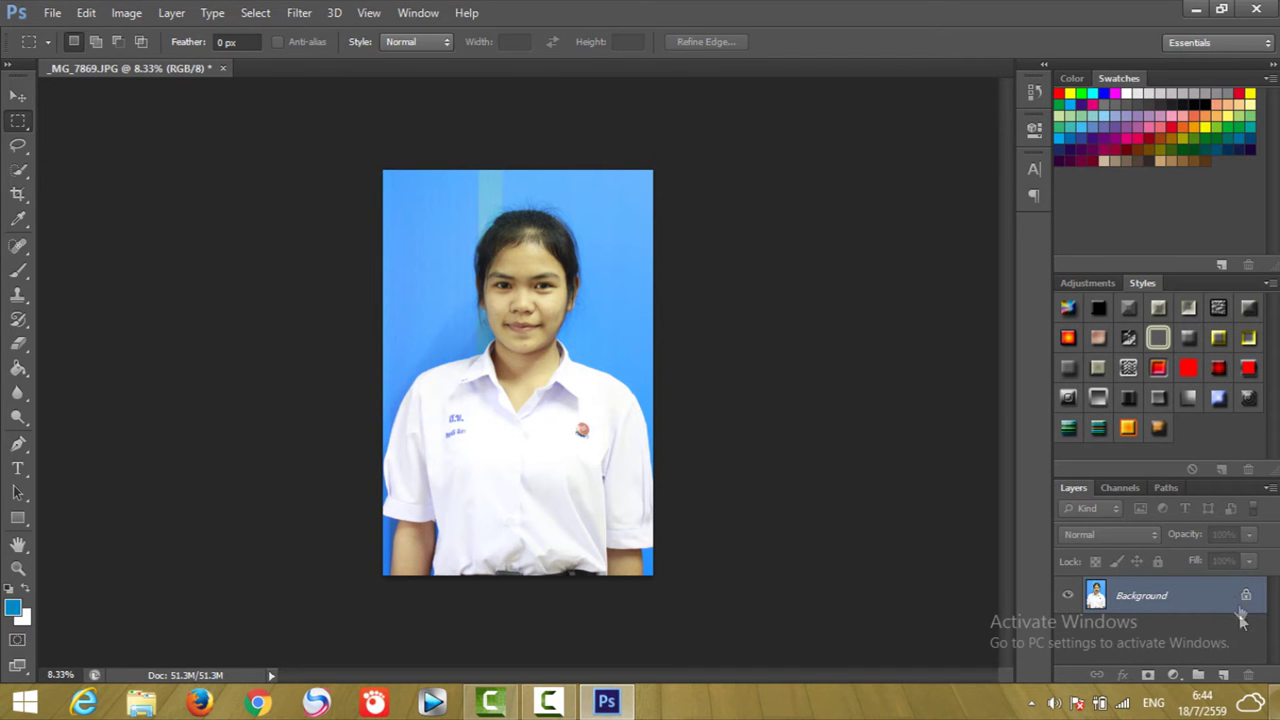
pyautogui.doubleClick(1245, 598)
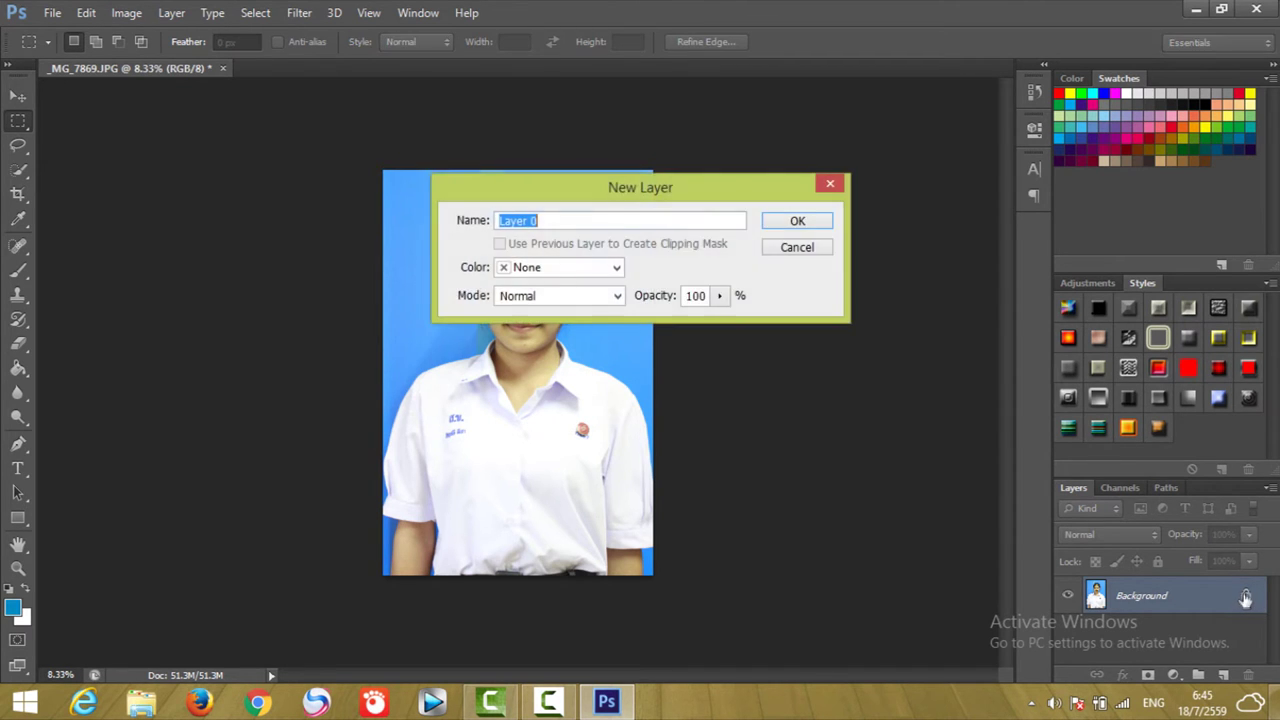
pyautogui.click(796, 221)
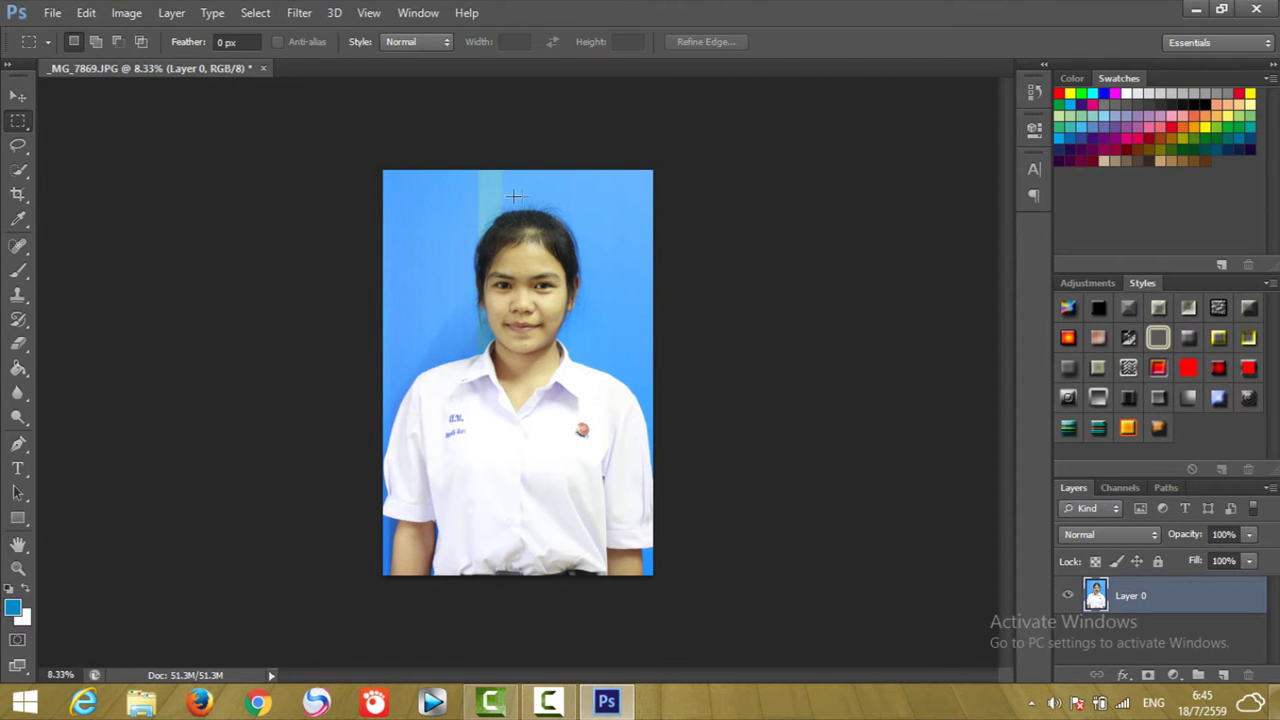
pyautogui.click(18, 567)
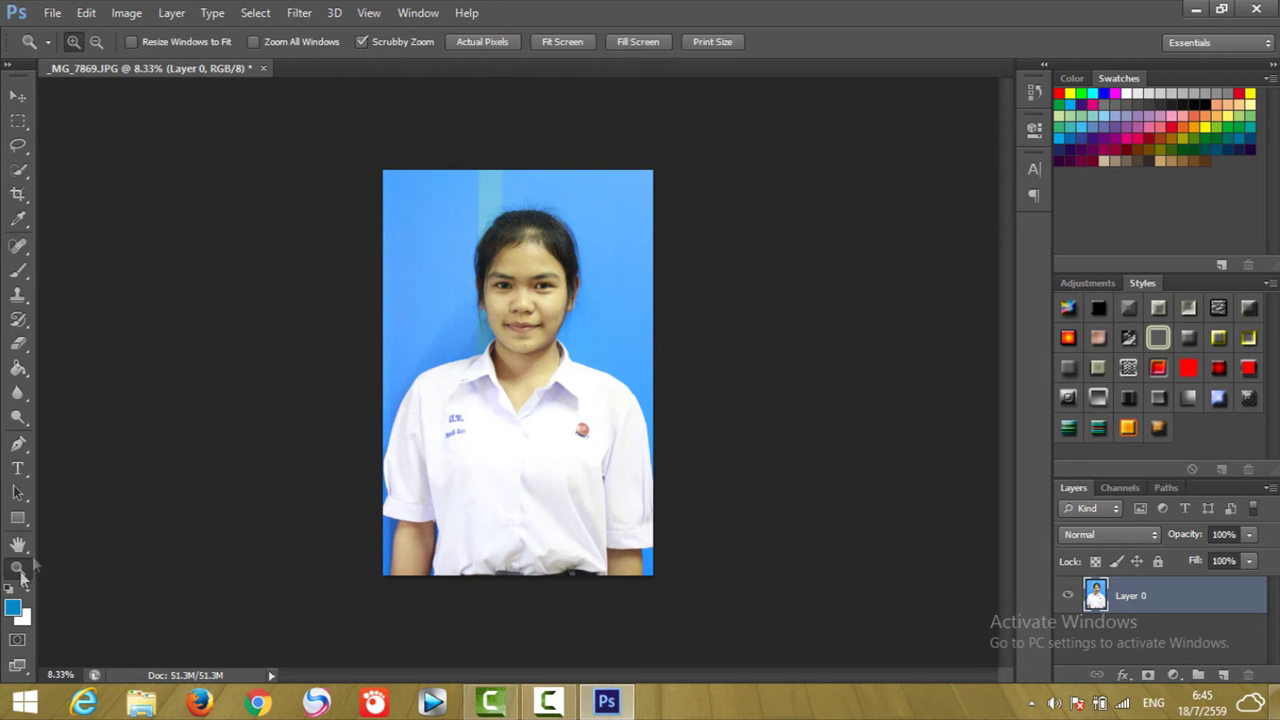
pyautogui.click(478, 285)
pyautogui.moveTo(478, 285); pyautogui.dragTo(497, 423)
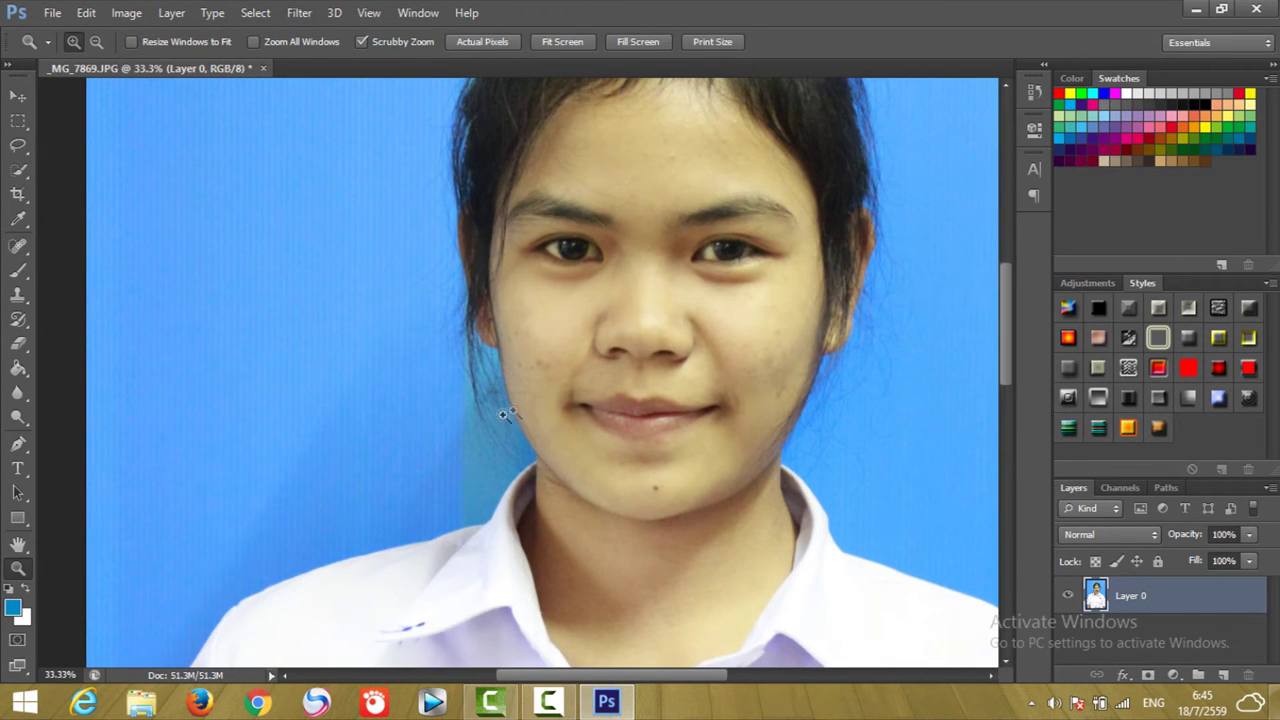
pyautogui.moveTo(1007, 330); pyautogui.dragTo(1005, 268)
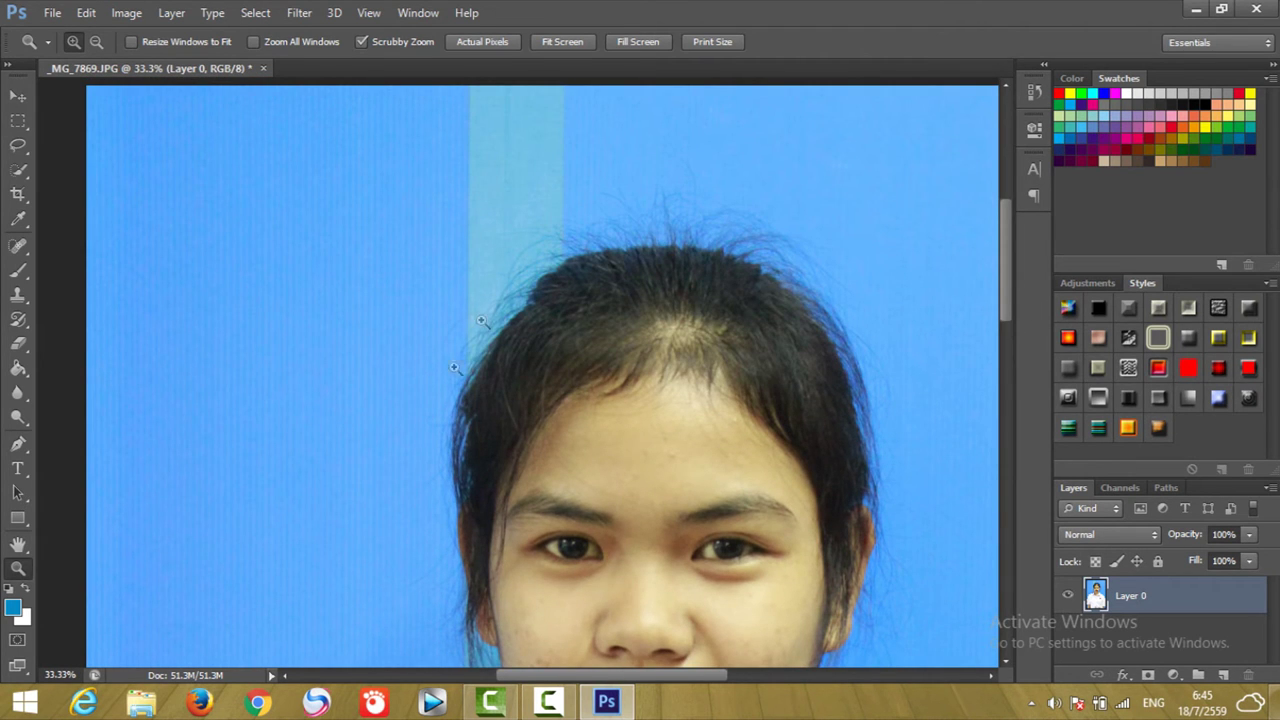
pyautogui.moveTo(1007, 268)
pyautogui.mouseDown()
pyautogui.moveTo(1004, 394)
pyautogui.moveTo(1000, 262)
pyautogui.mouseUp()
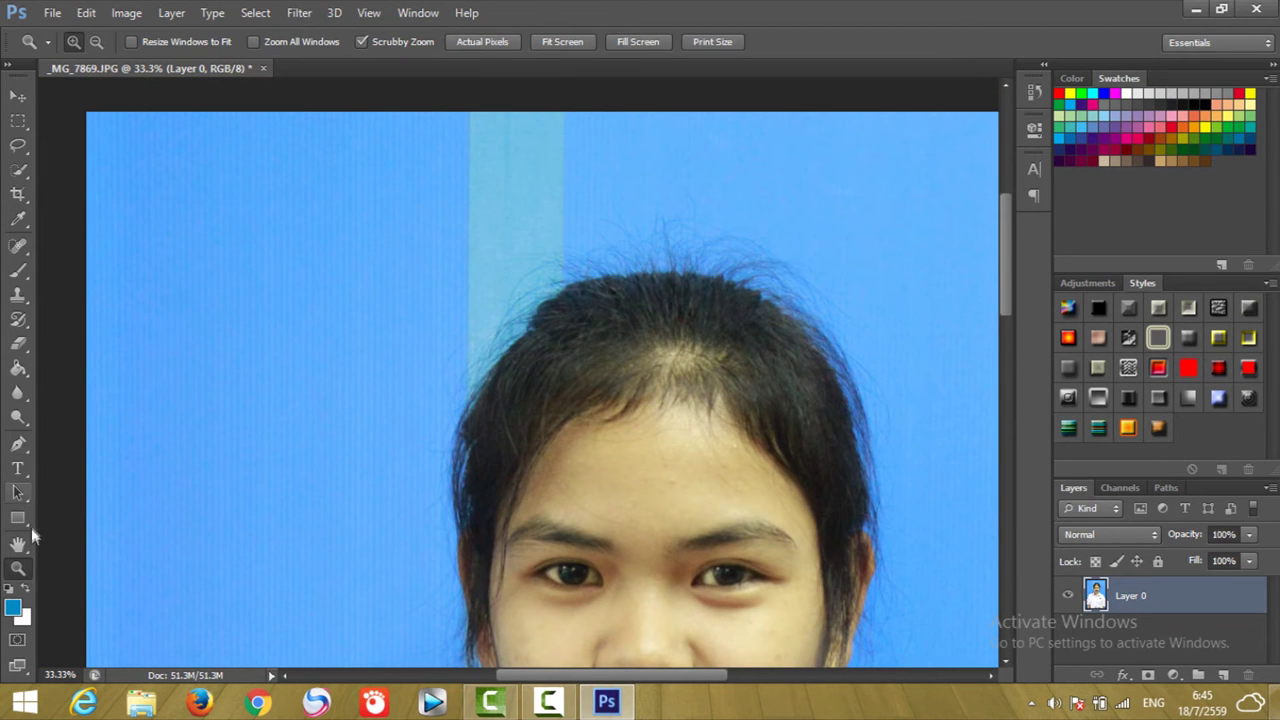
pyautogui.click(96, 41)
pyautogui.moveTo(634, 317); pyautogui.dragTo(603, 369)
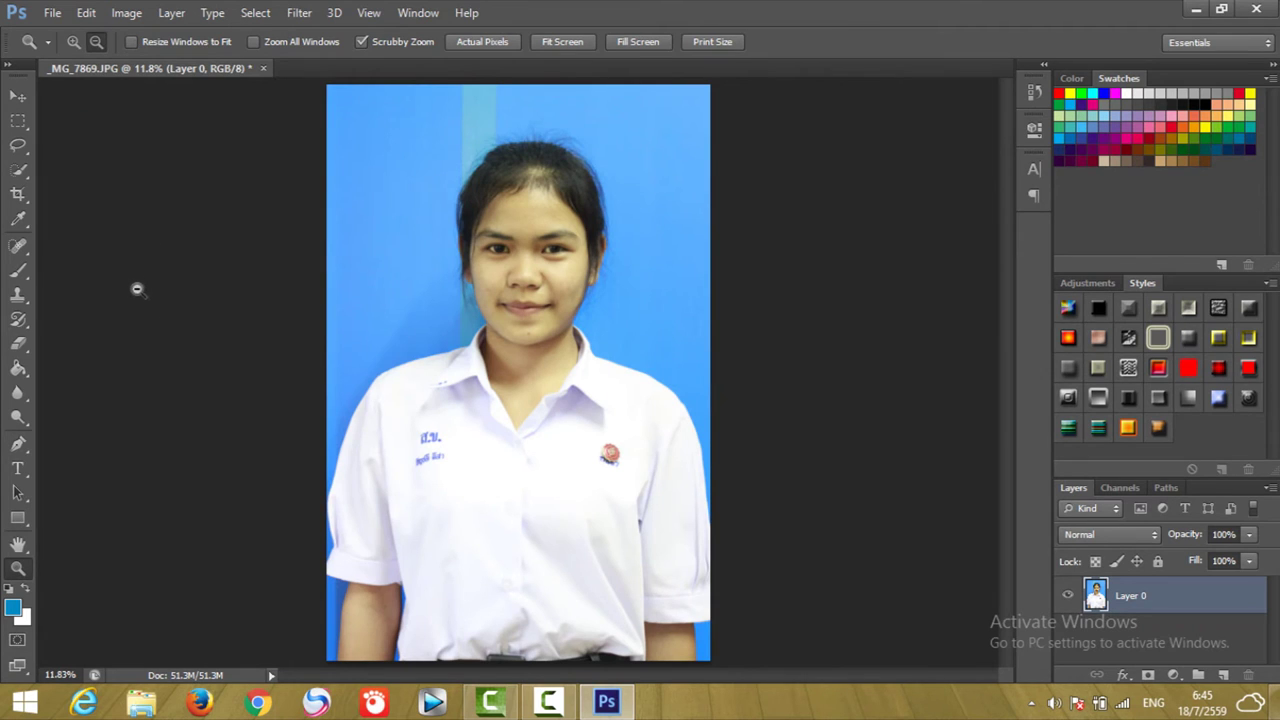
pyautogui.click(20, 172)
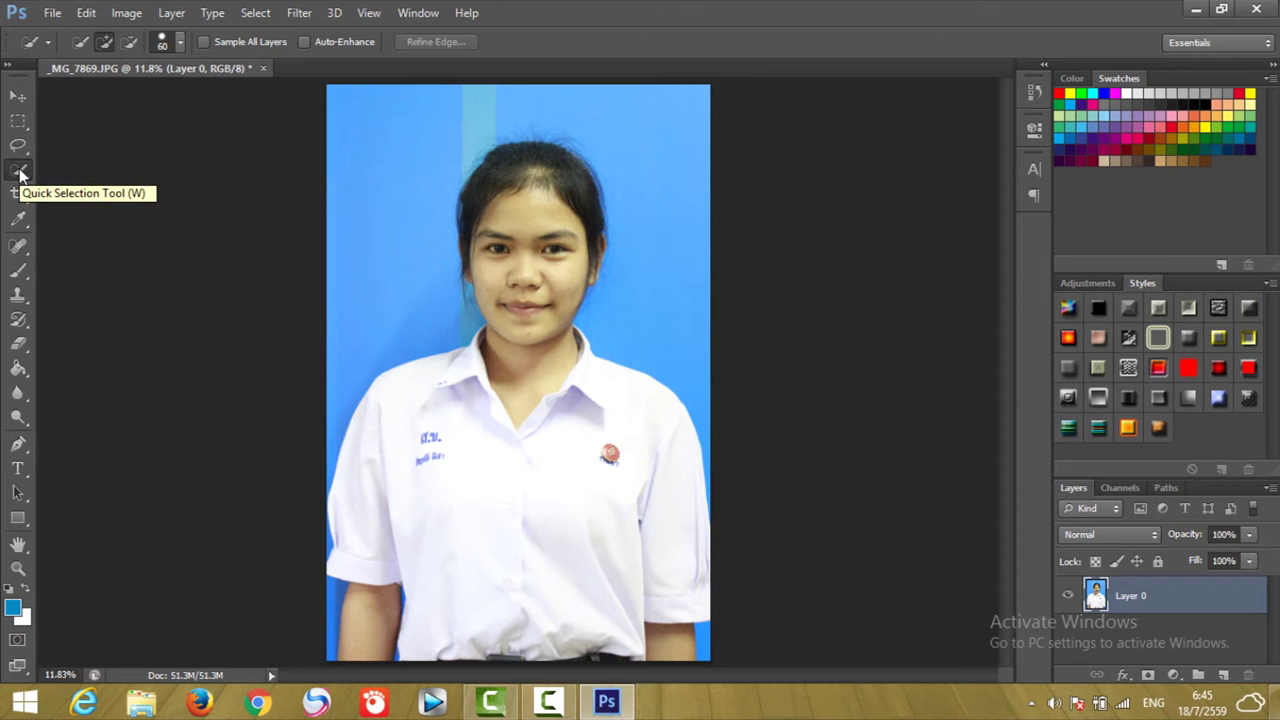
# - With the Quick Selection Tool, select the blue backdrop on the left and right
pyautogui.rightClick(21, 172)
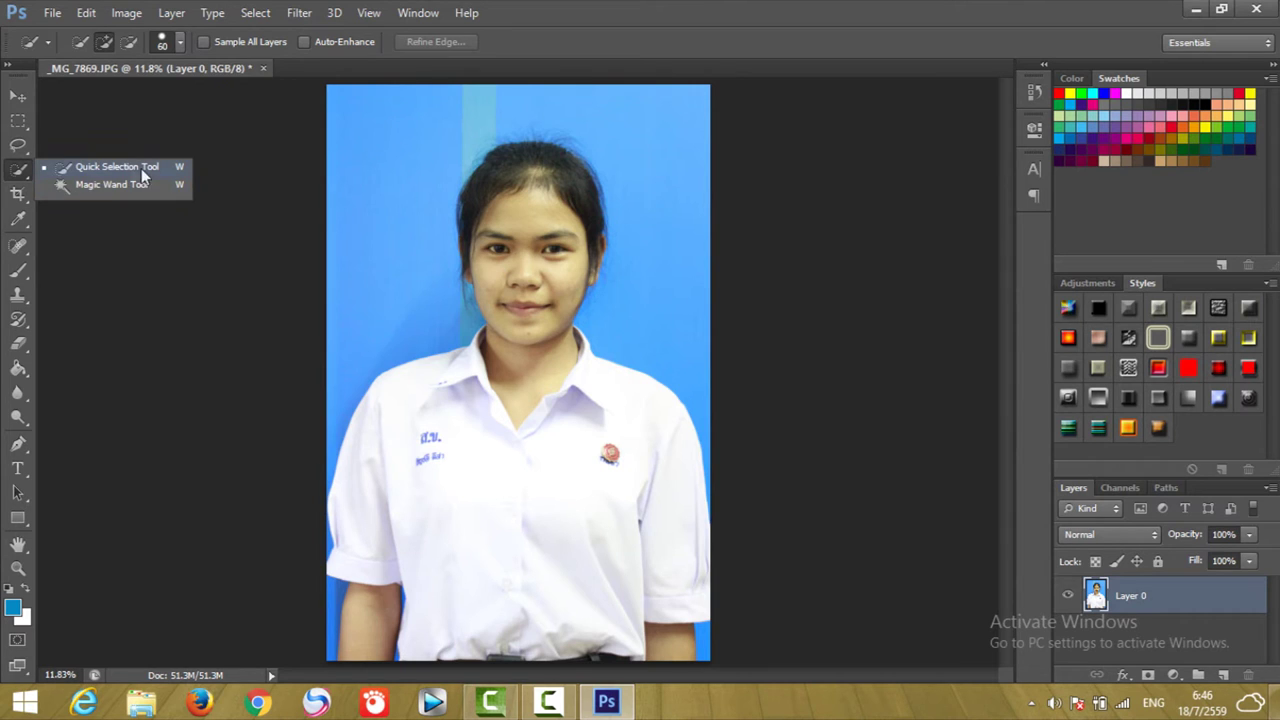
pyautogui.click(65, 167)
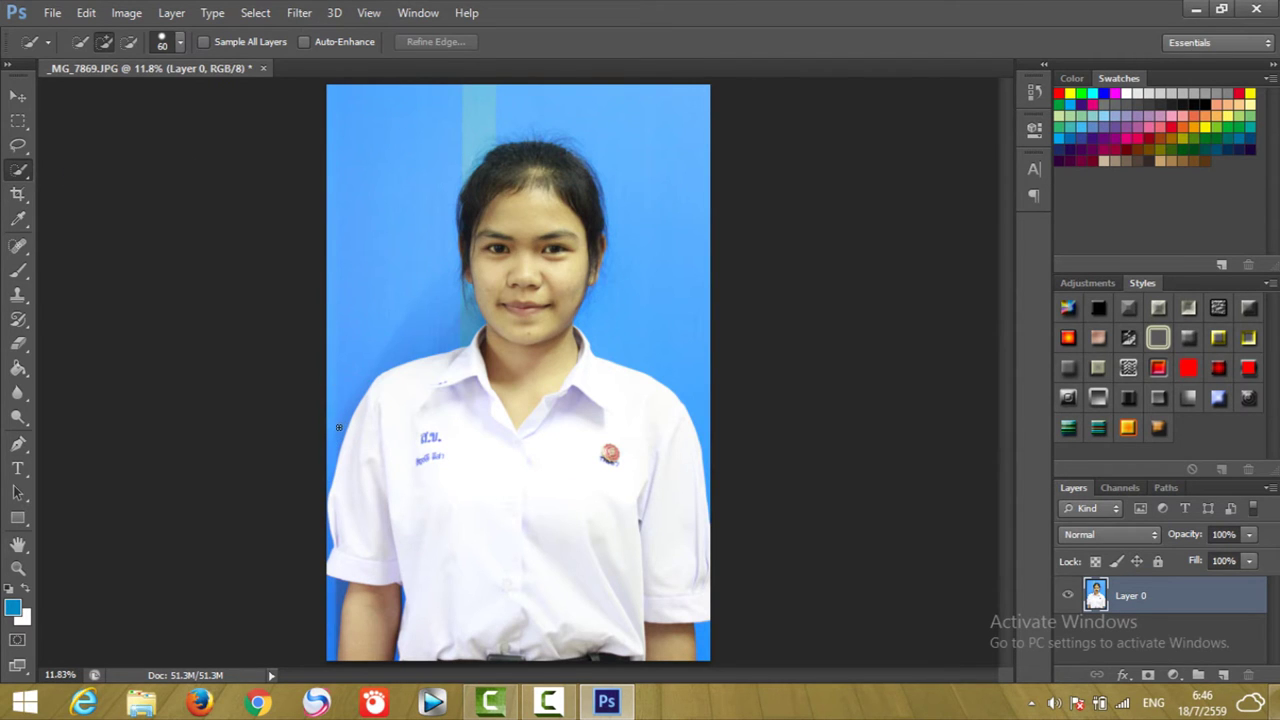
pyautogui.moveTo(336, 430); pyautogui.dragTo(374, 144)
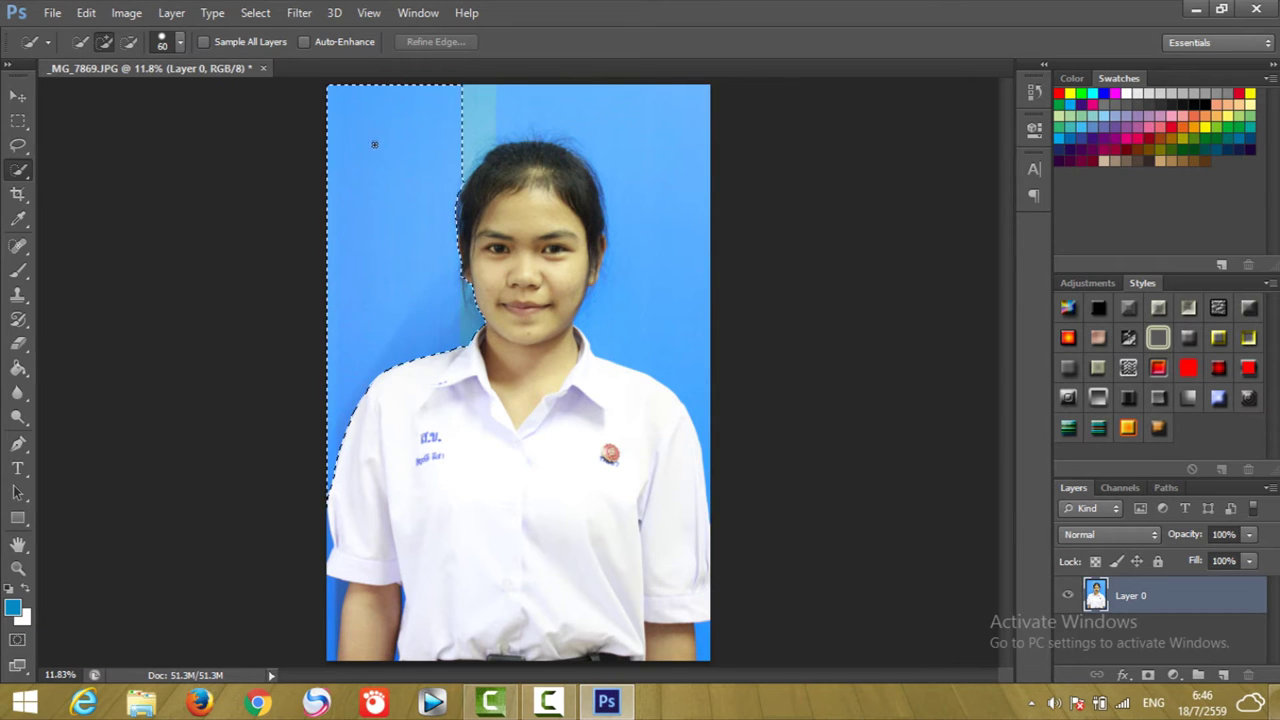
pyautogui.moveTo(527, 89); pyautogui.dragTo(675, 300)
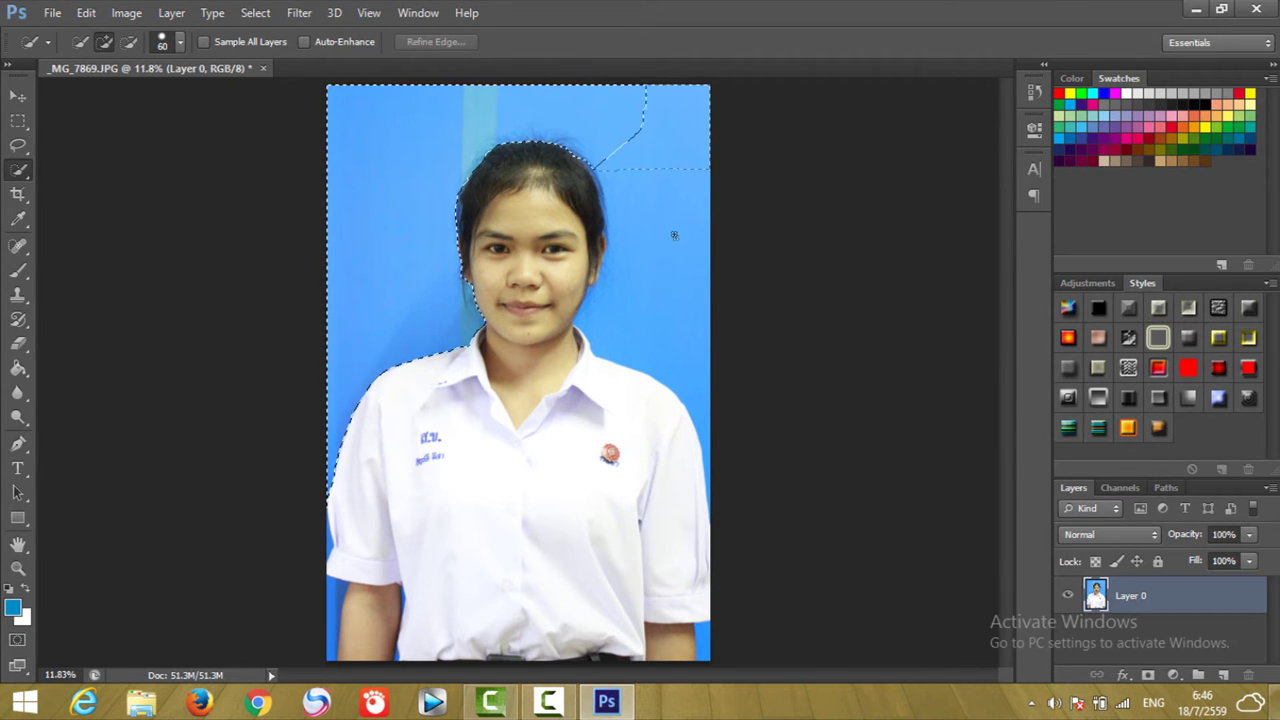
# - Add the small blue patches at the bottom and left edge, undoing a wrong addition
pyautogui.click(703, 637)
pyautogui.click(337, 606)
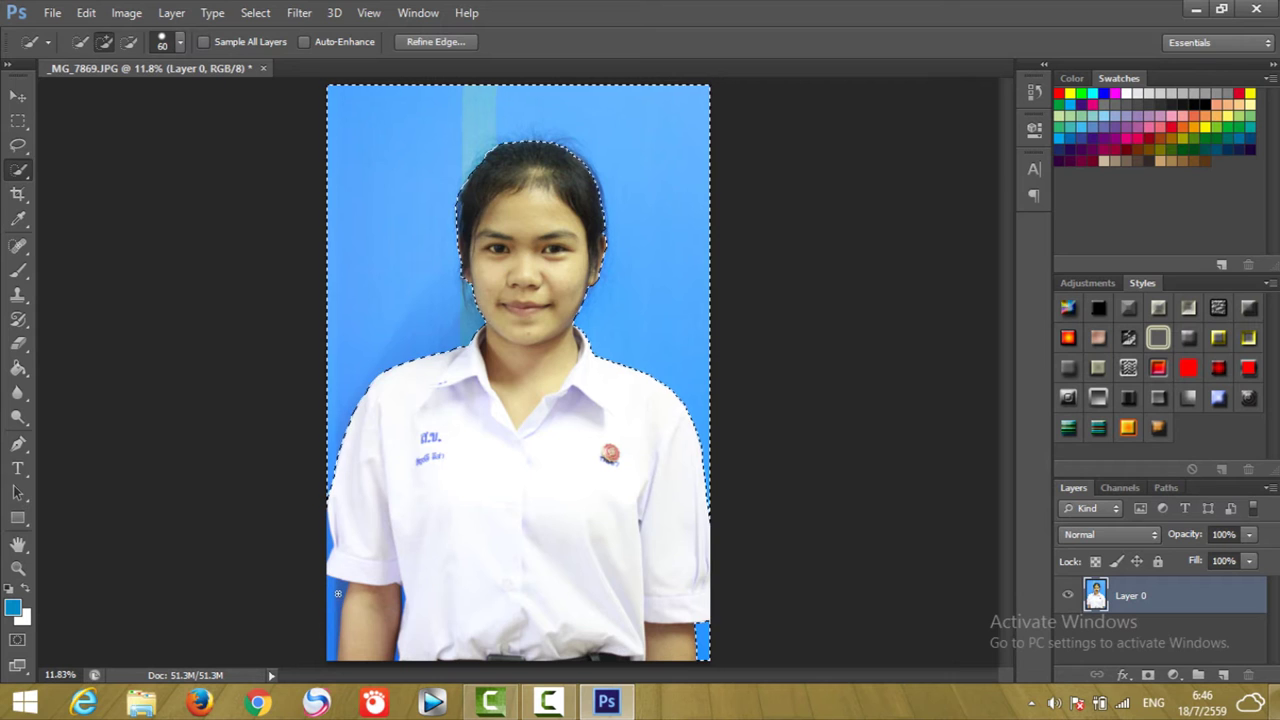
pyautogui.click(330, 542)
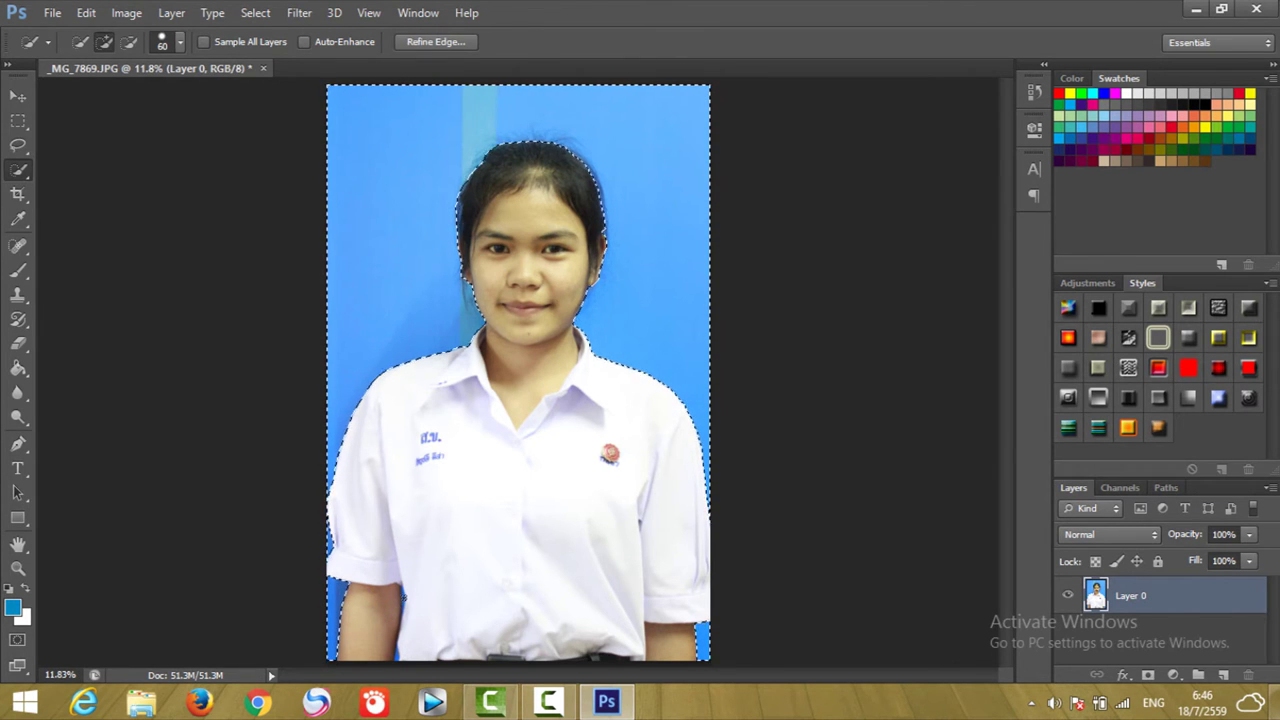
pyautogui.moveTo(403, 597); pyautogui.dragTo(404, 658)
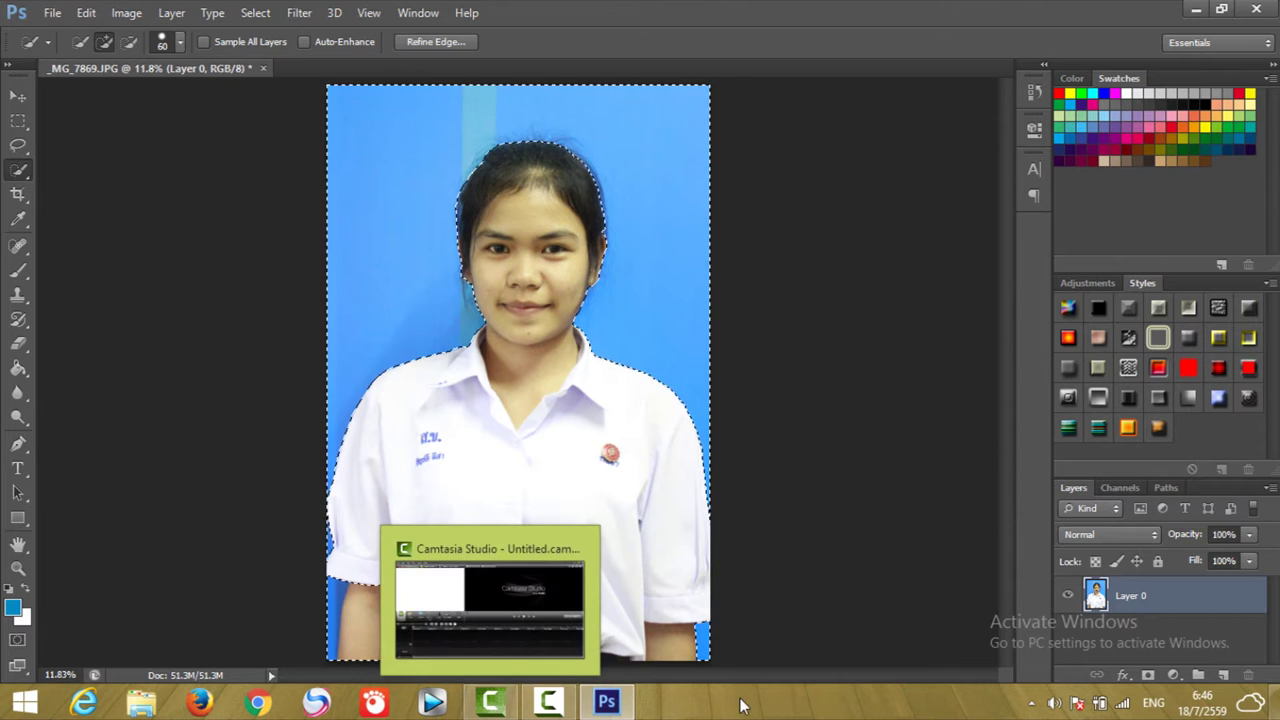
pyautogui.click(86, 13)
pyautogui.click(150, 18)
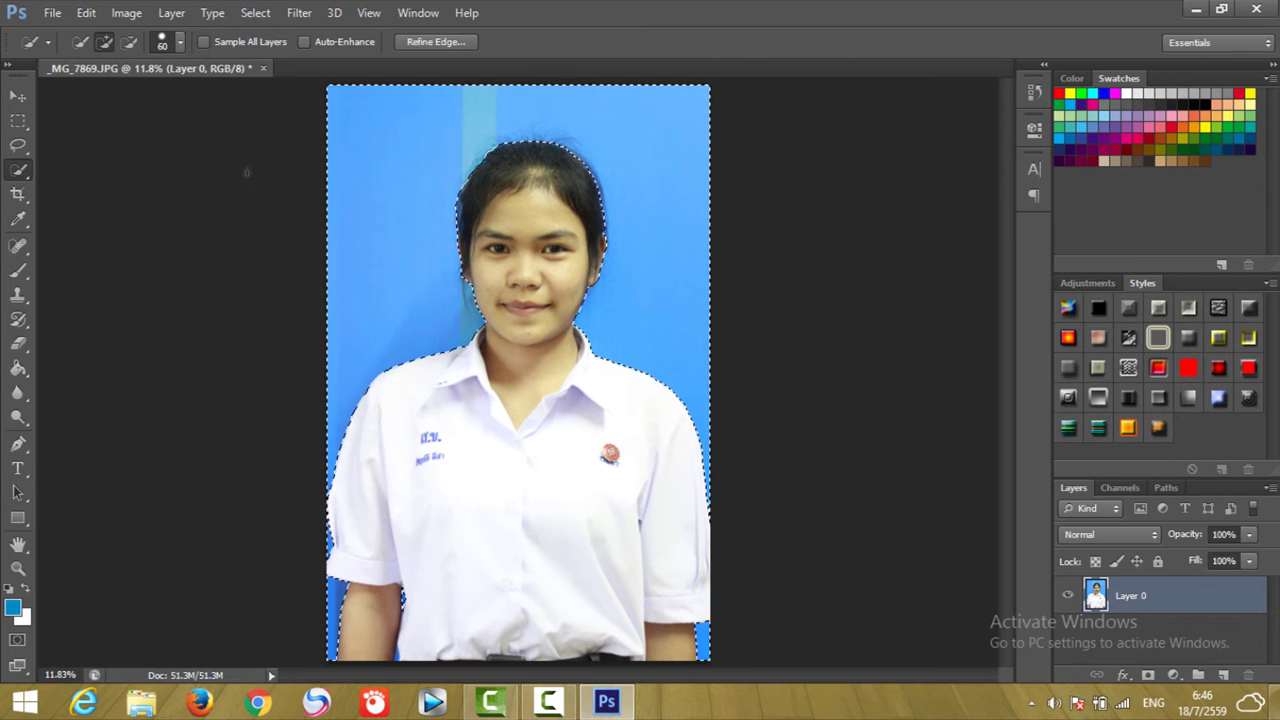
# - Invert the selection onto the student and set the Refine Edge radius to 57.4 px
pyautogui.click(255, 13)
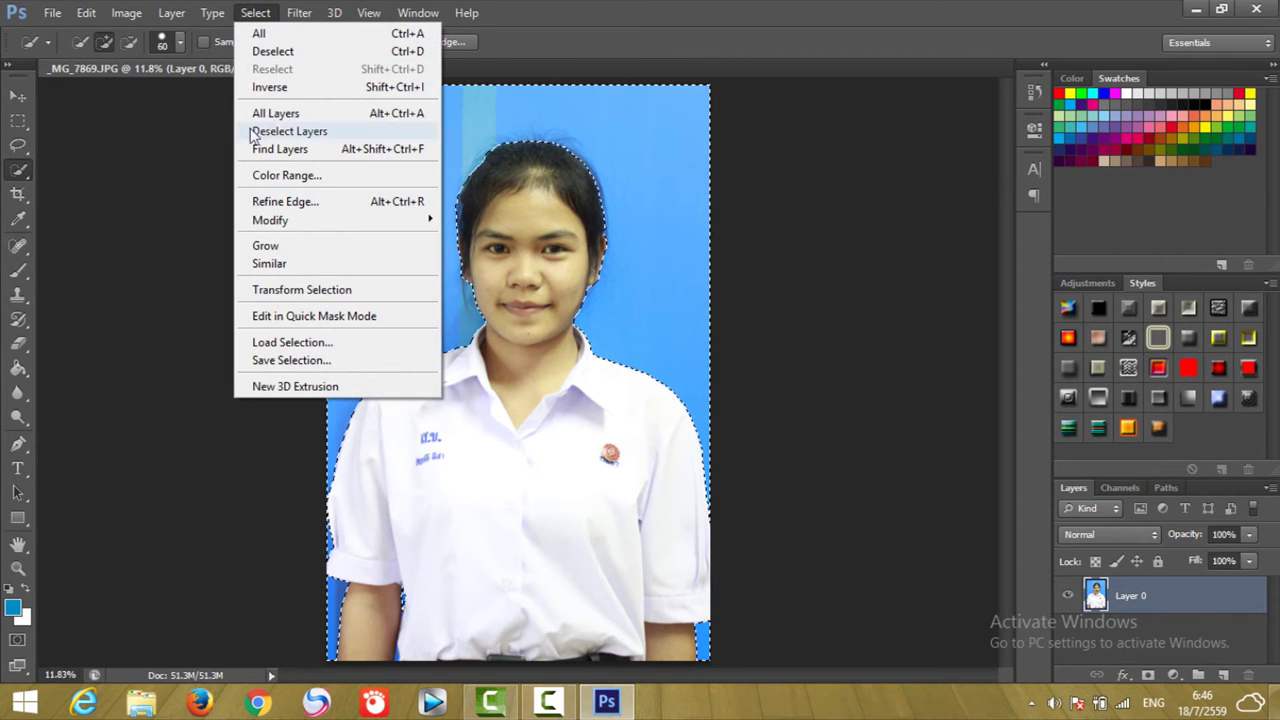
pyautogui.click(272, 88)
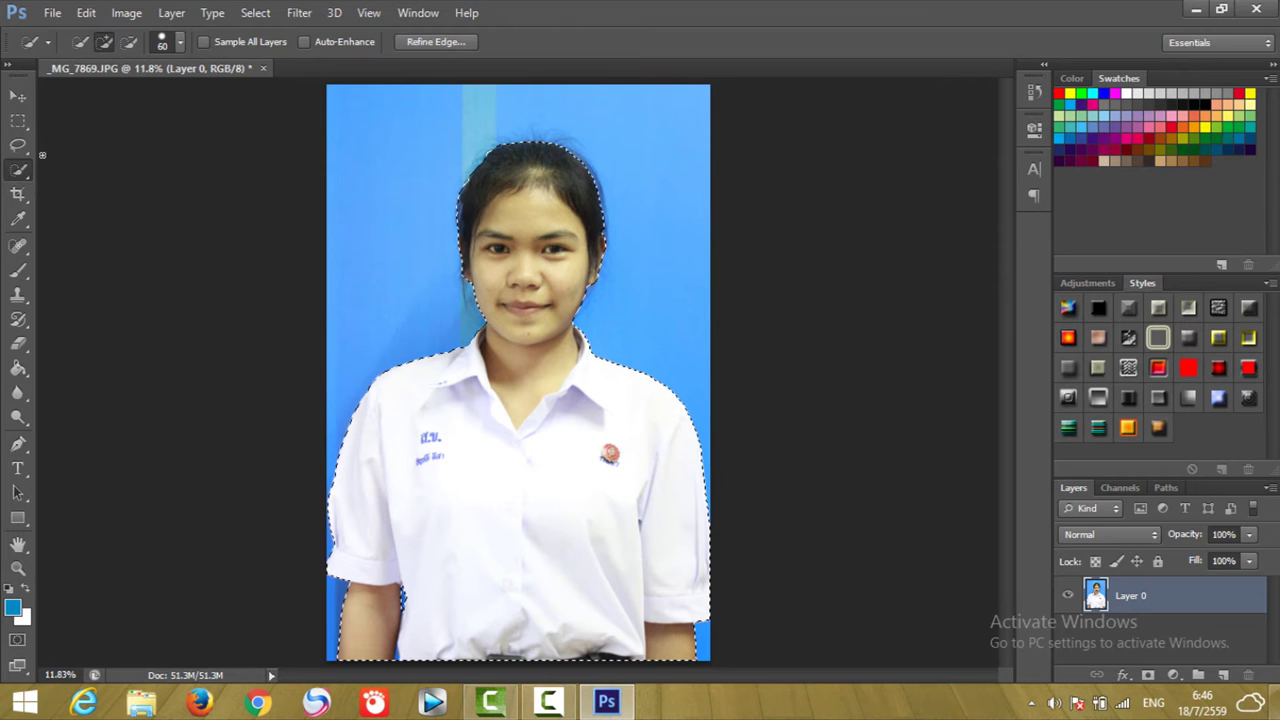
pyautogui.click(437, 44)
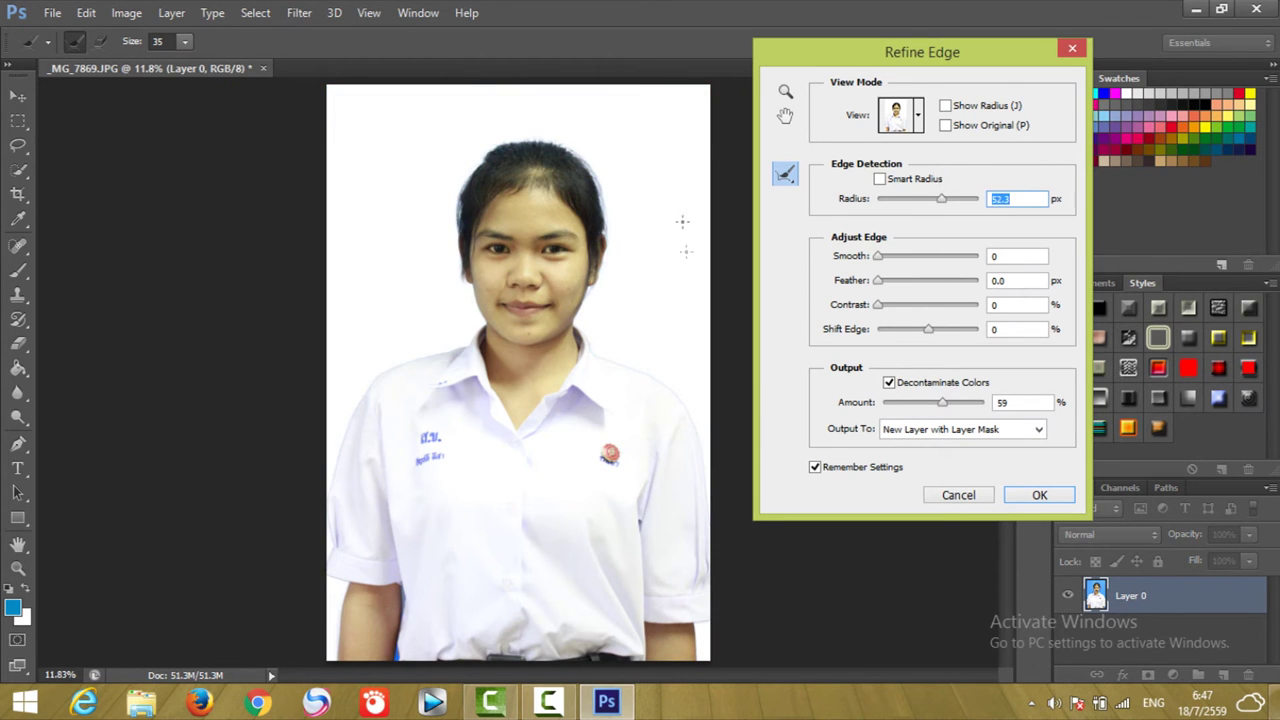
pyautogui.moveTo(942, 198)
pyautogui.mouseDown()
pyautogui.moveTo(900, 203)
pyautogui.moveTo(977, 200)
pyautogui.moveTo(870, 210)
pyautogui.moveTo(977, 205)
pyautogui.moveTo(872, 215)
pyautogui.mouseUp()
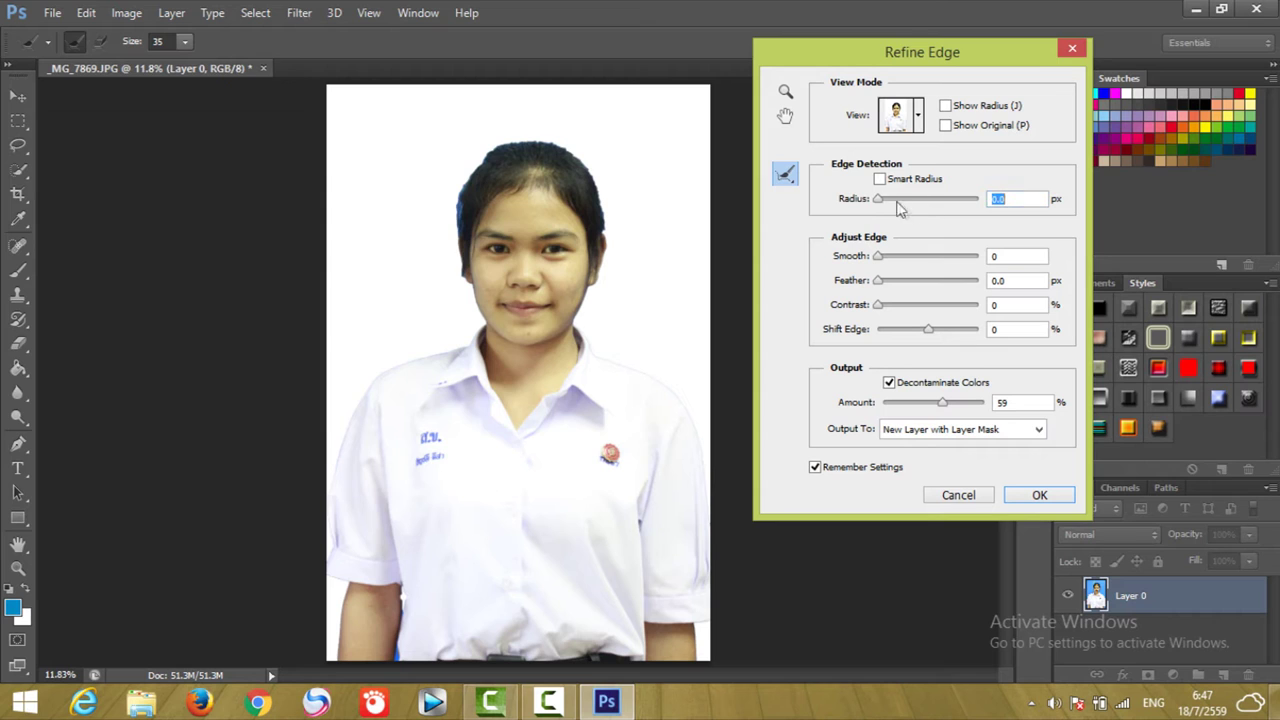
pyautogui.moveTo(878, 200); pyautogui.dragTo(946, 204)
pyautogui.moveTo(941, 204); pyautogui.dragTo(945, 204)
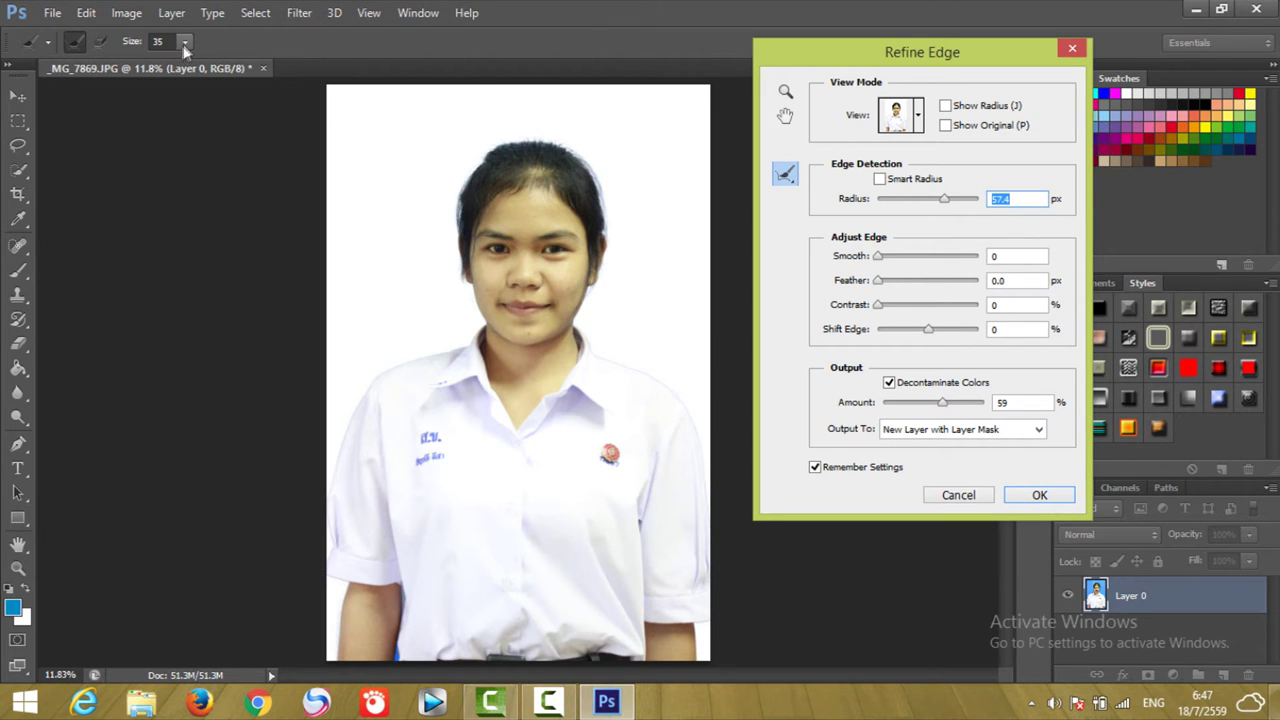
# - Paint a size 163 Refine Radius brush around the left, top and right hair edges
pyautogui.click(187, 40)
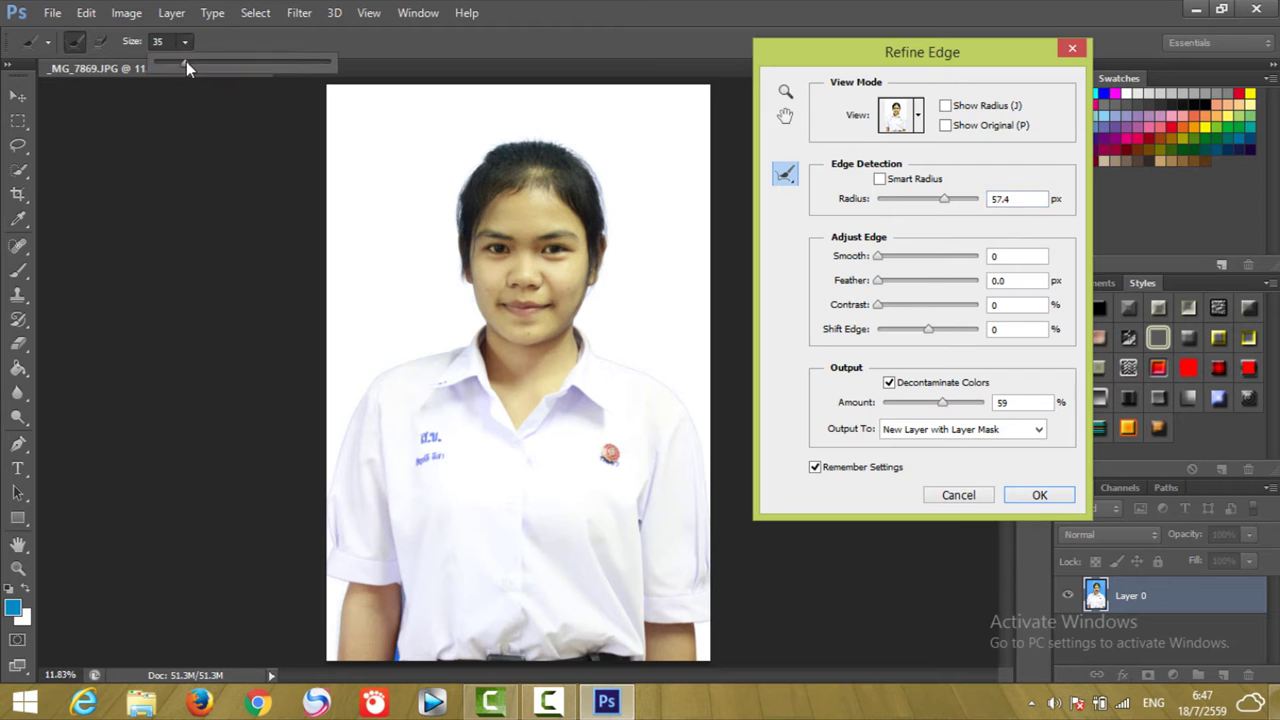
pyautogui.moveTo(248, 63); pyautogui.dragTo(269, 63)
pyautogui.click(517, 143)
pyautogui.moveTo(503, 147)
pyautogui.mouseDown()
pyautogui.moveTo(457, 208)
pyautogui.moveTo(474, 325)
pyautogui.moveTo(456, 246)
pyautogui.mouseUp()
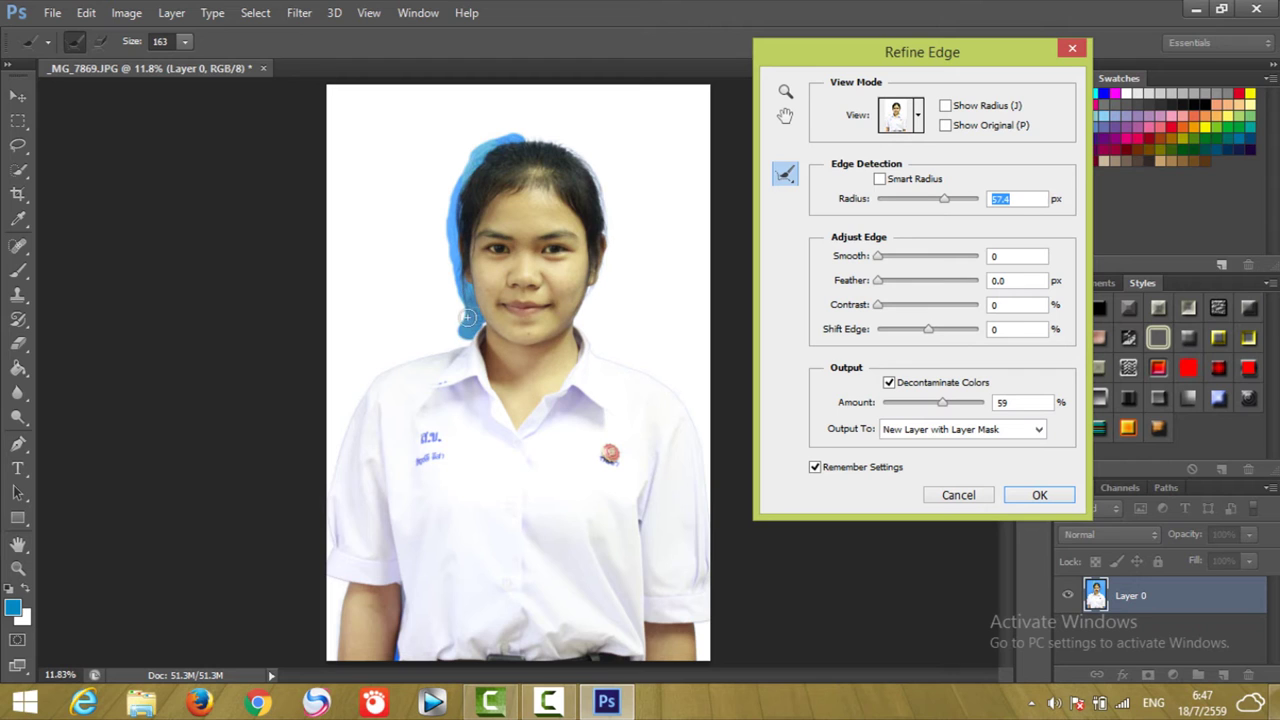
pyautogui.moveTo(482, 160)
pyautogui.mouseDown()
pyautogui.moveTo(510, 140)
pyautogui.moveTo(560, 142)
pyautogui.moveTo(592, 175)
pyautogui.moveTo(609, 255)
pyautogui.moveTo(581, 333)
pyautogui.mouseUp()
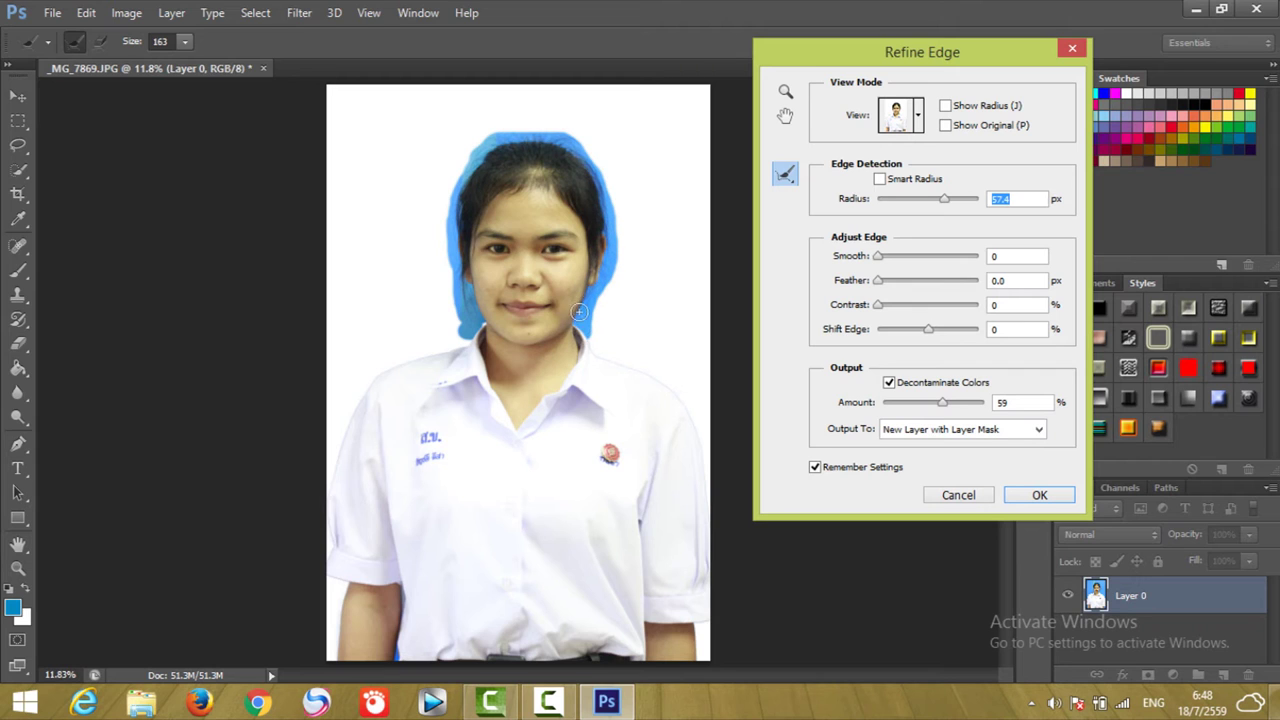
pyautogui.moveTo(590, 267)
pyautogui.mouseDown()
pyautogui.moveTo(594, 165)
pyautogui.moveTo(560, 138)
pyautogui.moveTo(502, 134)
pyautogui.moveTo(452, 182)
pyautogui.moveTo(444, 252)
pyautogui.moveTo(476, 322)
pyautogui.mouseUp()
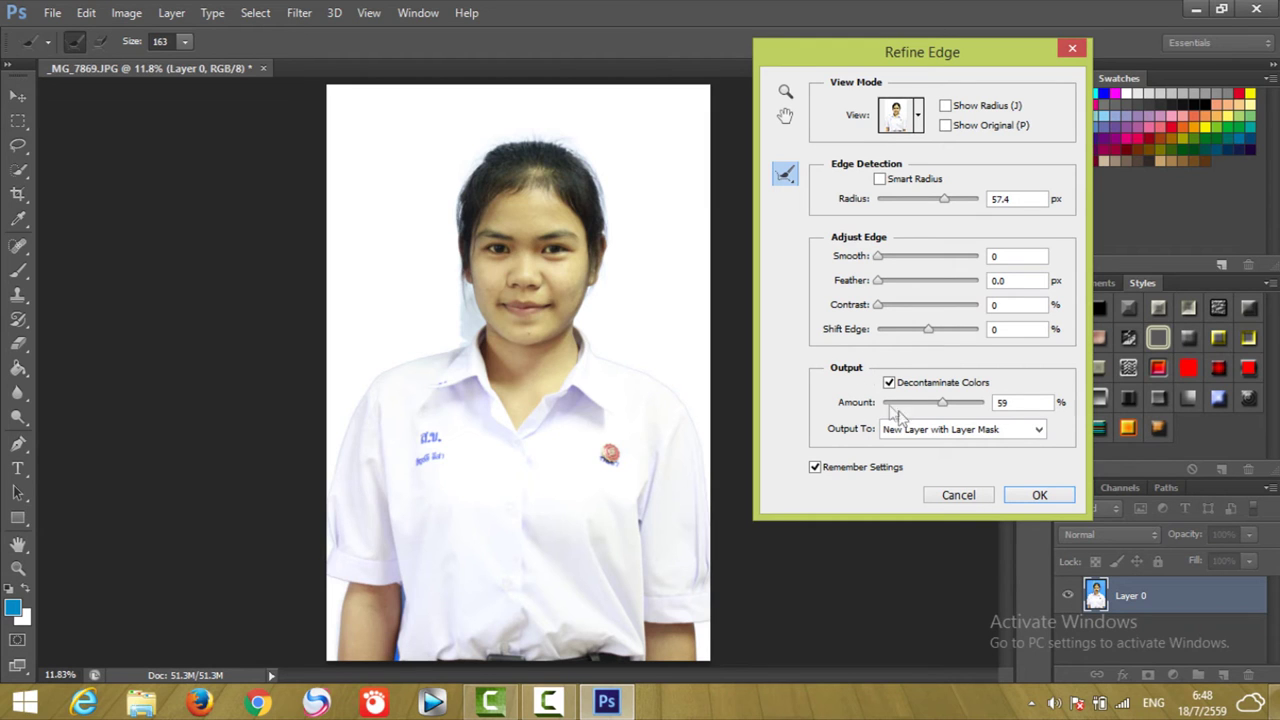
# - Enable Decontaminate Colors and Remember Settings, and output to a new layer with layer mask
pyautogui.click(889, 384)
pyautogui.click(816, 470)
pyautogui.click(1040, 495)
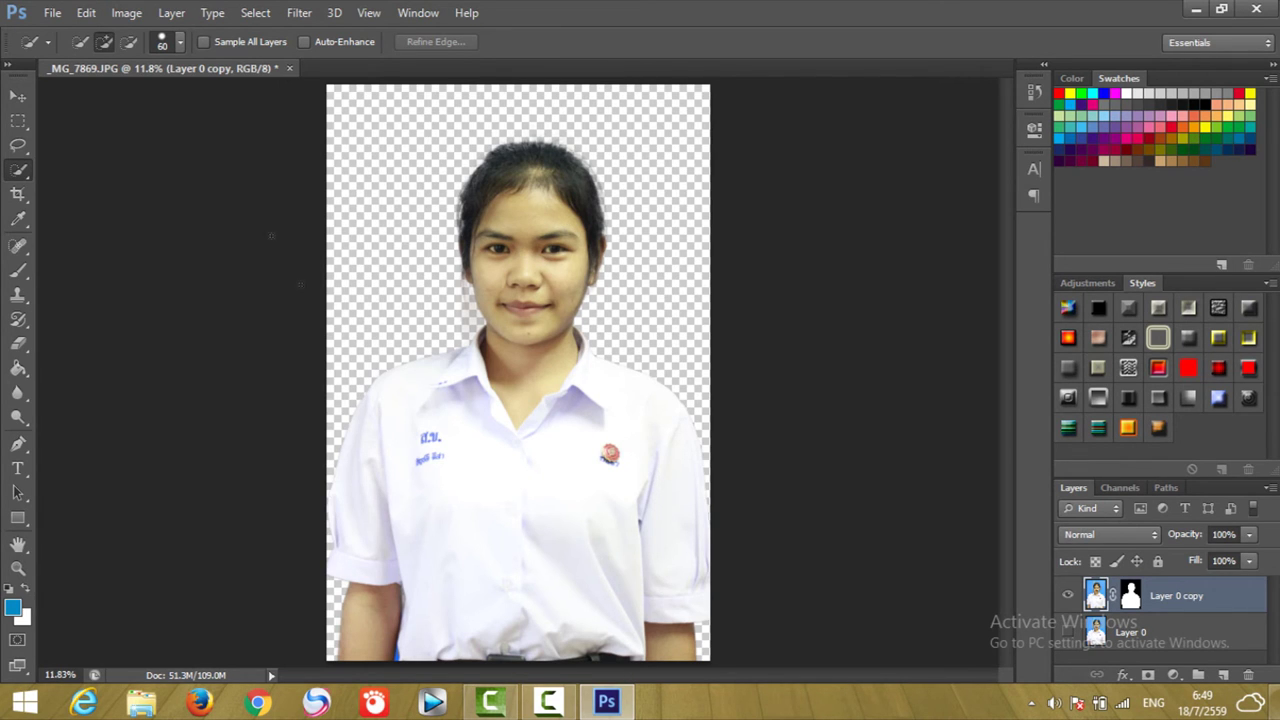
pyautogui.click(52, 12)
# - Start opening another image and browse up out of the 100CANON folder
pyautogui.click(63, 50)
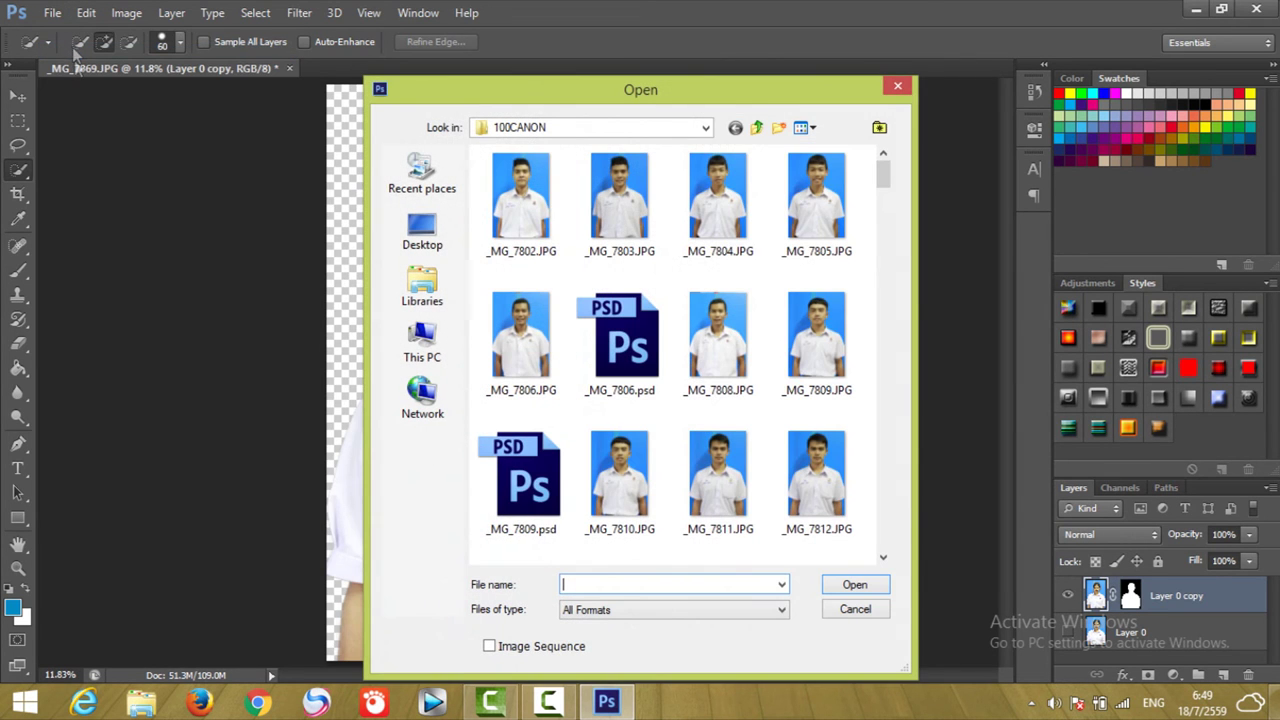
pyautogui.click(757, 129)
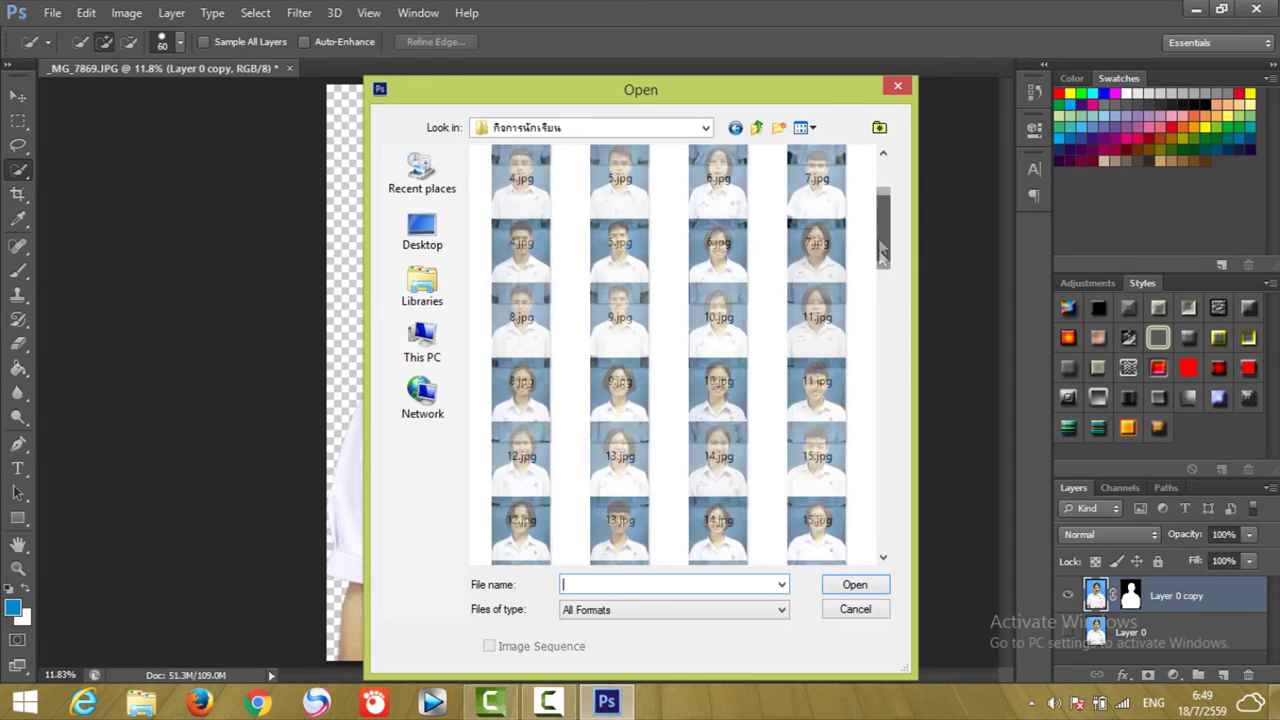
pyautogui.moveTo(880, 212); pyautogui.dragTo(884, 170)
pyautogui.click(523, 200)
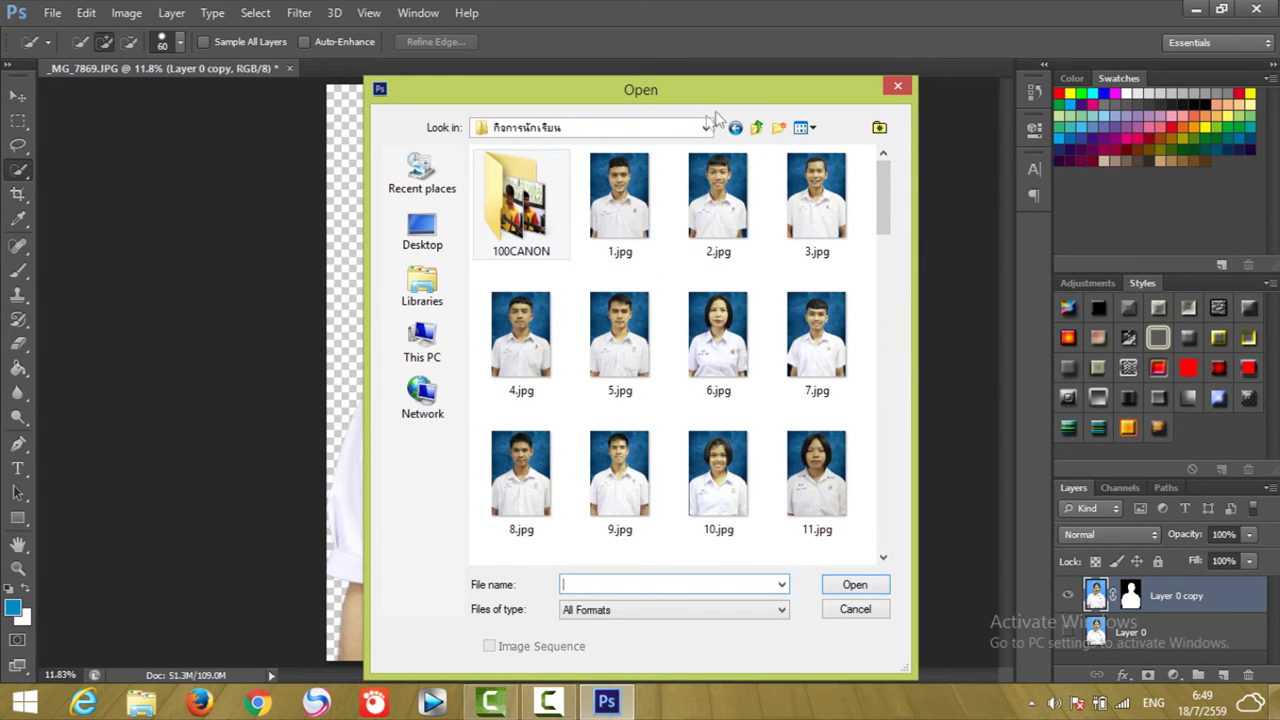
pyautogui.click(757, 127)
# - Open the dark blue fondos-fotograacuteficos-grandes_66867d7_3.jpg from the studio backgrounds folder
pyautogui.doubleClick(618, 200)
pyautogui.moveTo(883, 230)
pyautogui.mouseDown()
pyautogui.moveTo(903, 313)
pyautogui.moveTo(900, 200)
pyautogui.mouseUp()
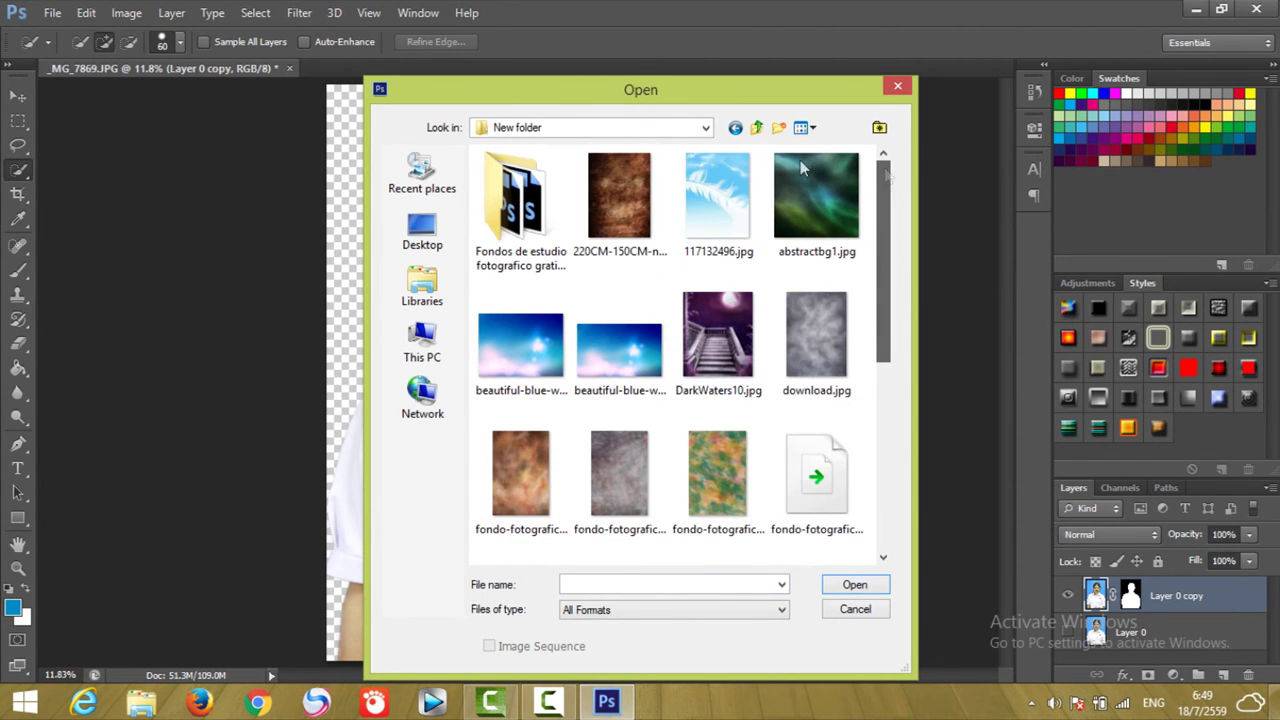
pyautogui.doubleClick(518, 200)
pyautogui.moveTo(883, 200); pyautogui.dragTo(886, 398)
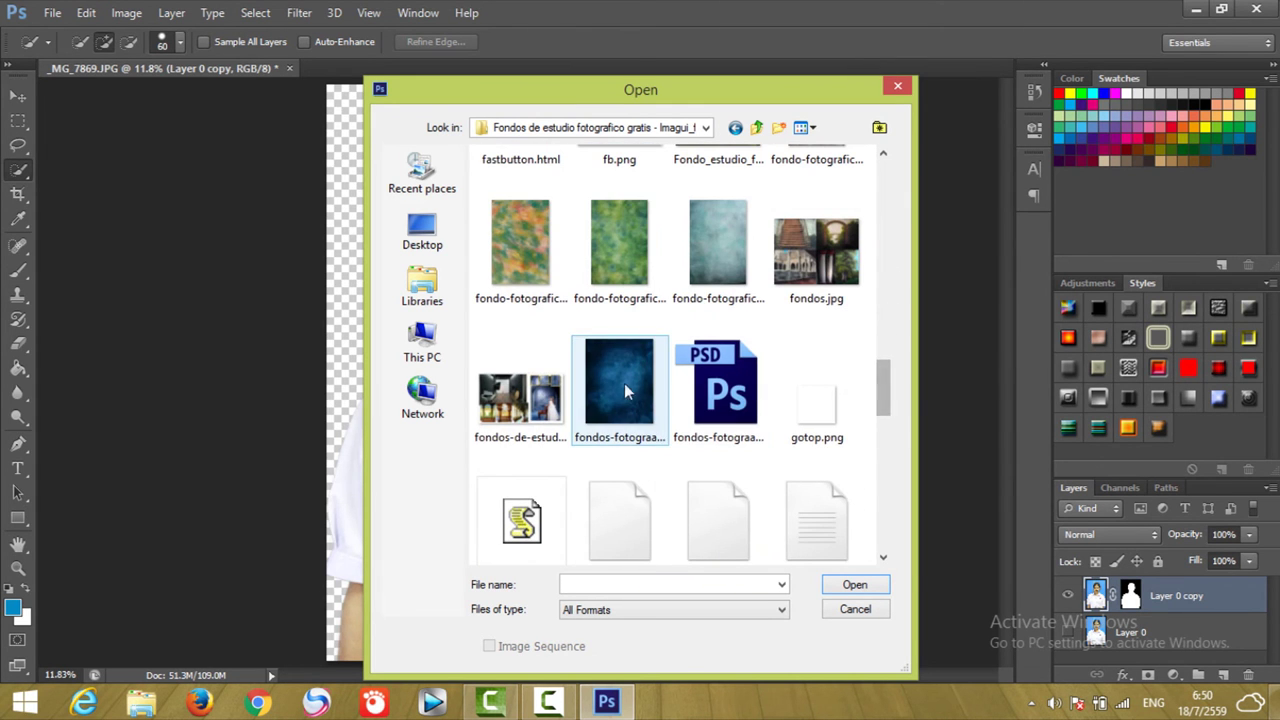
pyautogui.click(618, 395)
pyautogui.moveTo(620, 380)
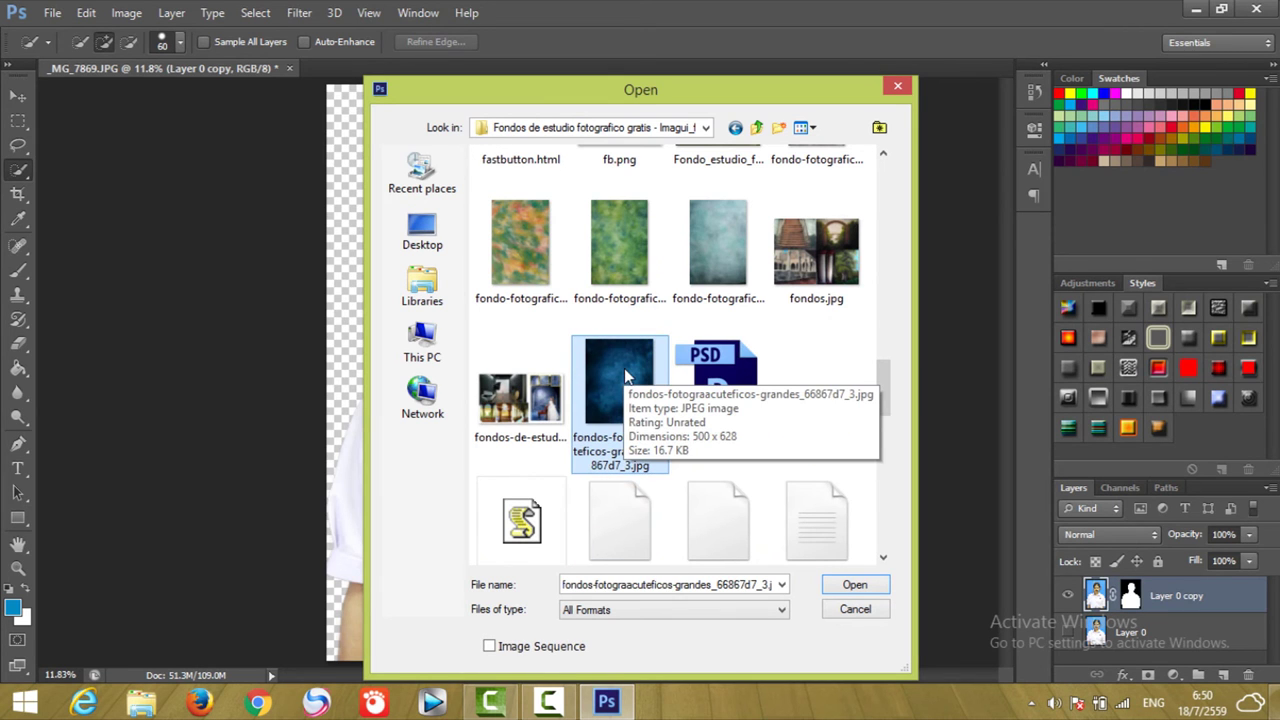
pyautogui.doubleClick(610, 361)
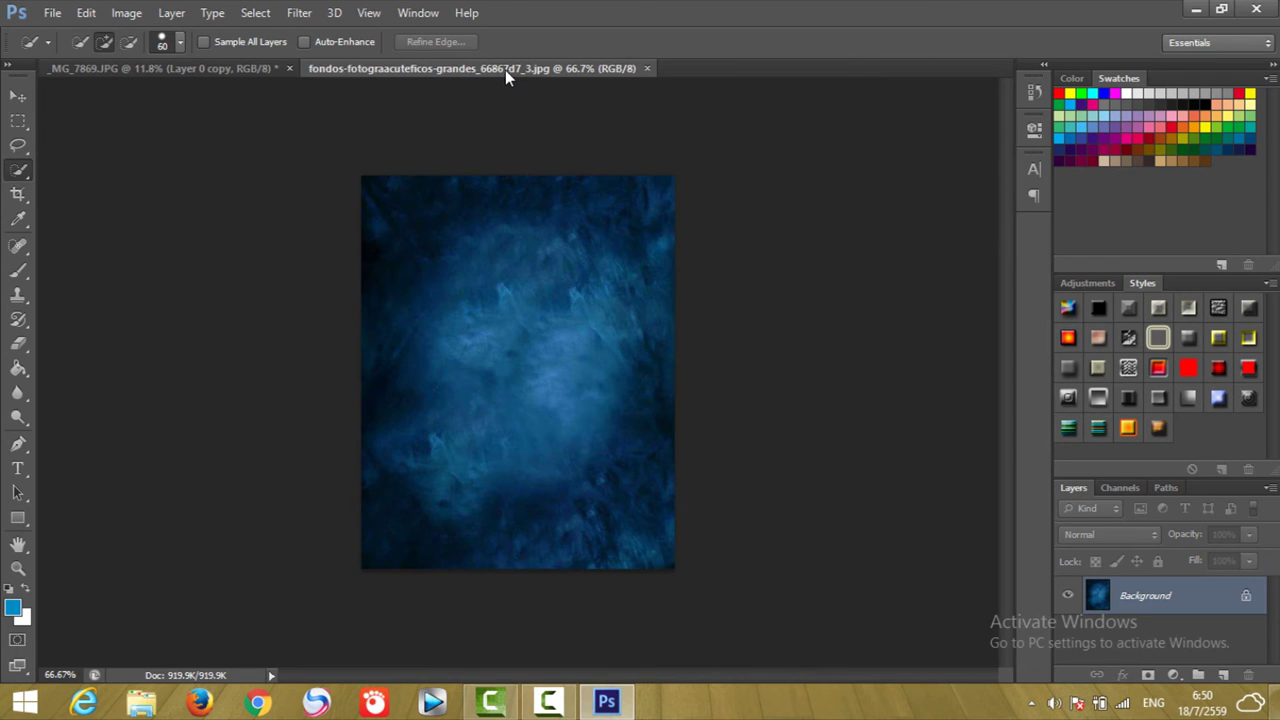
pyautogui.click(254, 70)
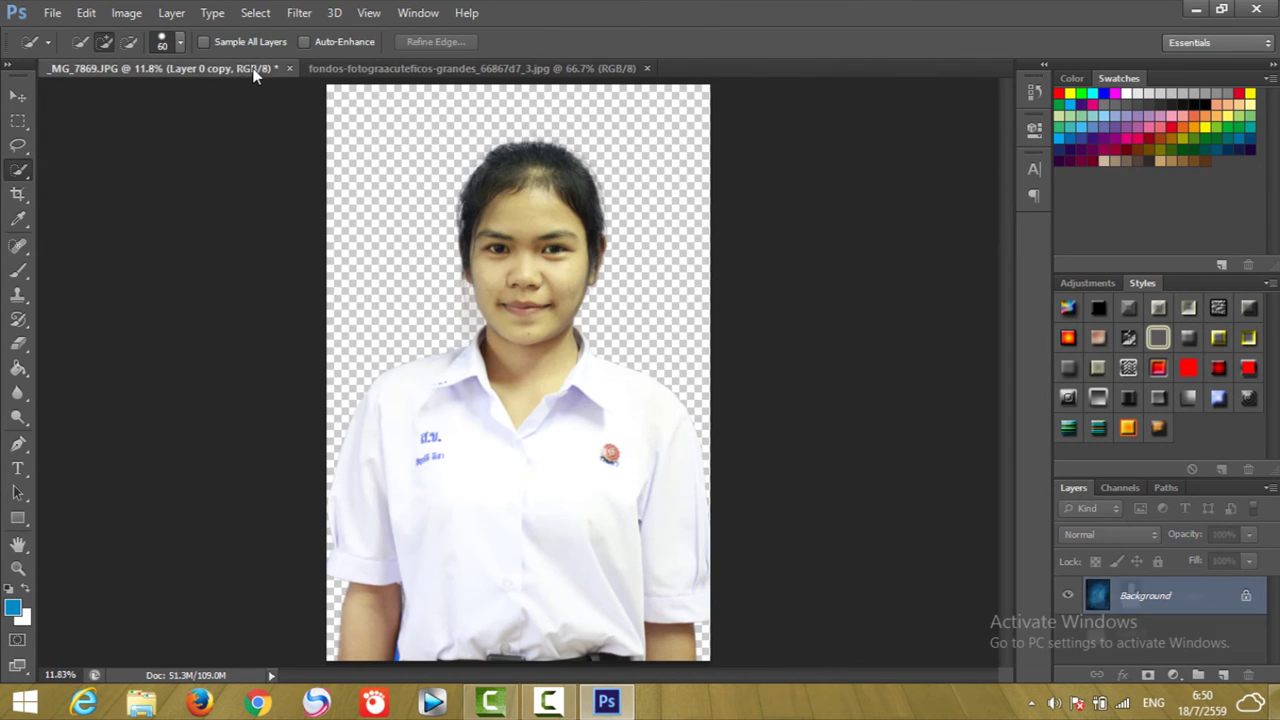
pyautogui.click(125, 20)
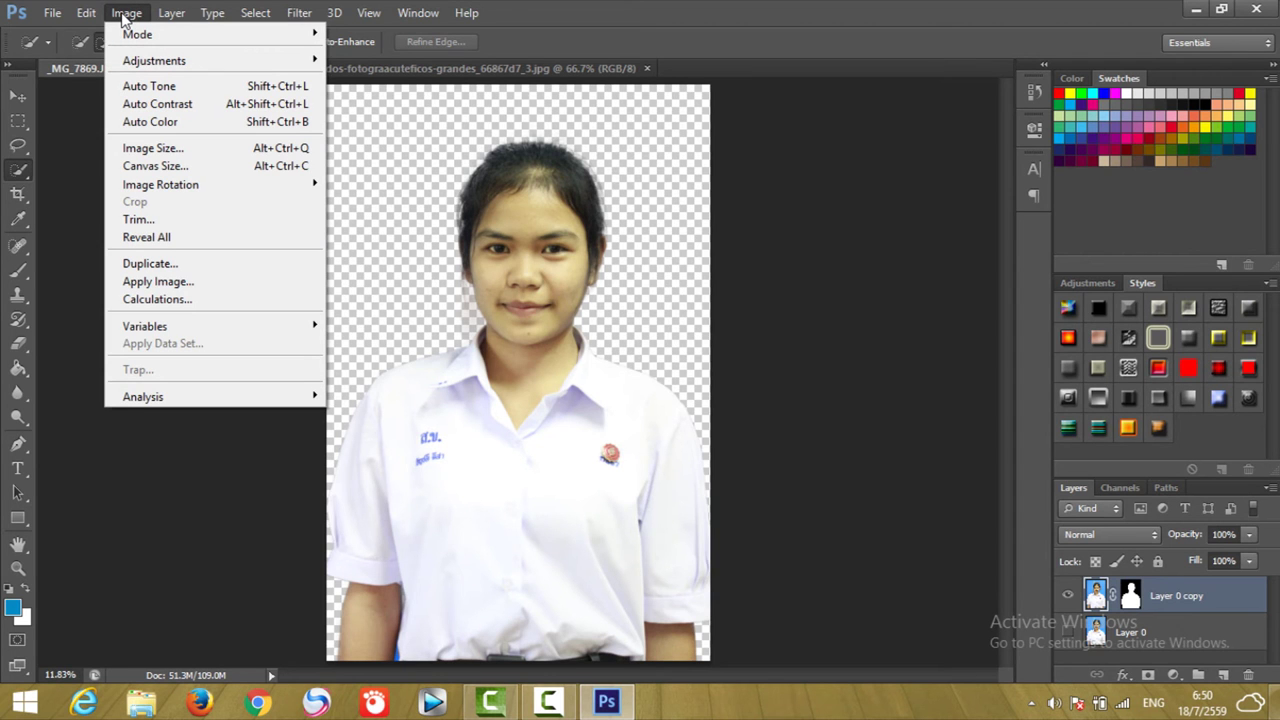
pyautogui.click(154, 147)
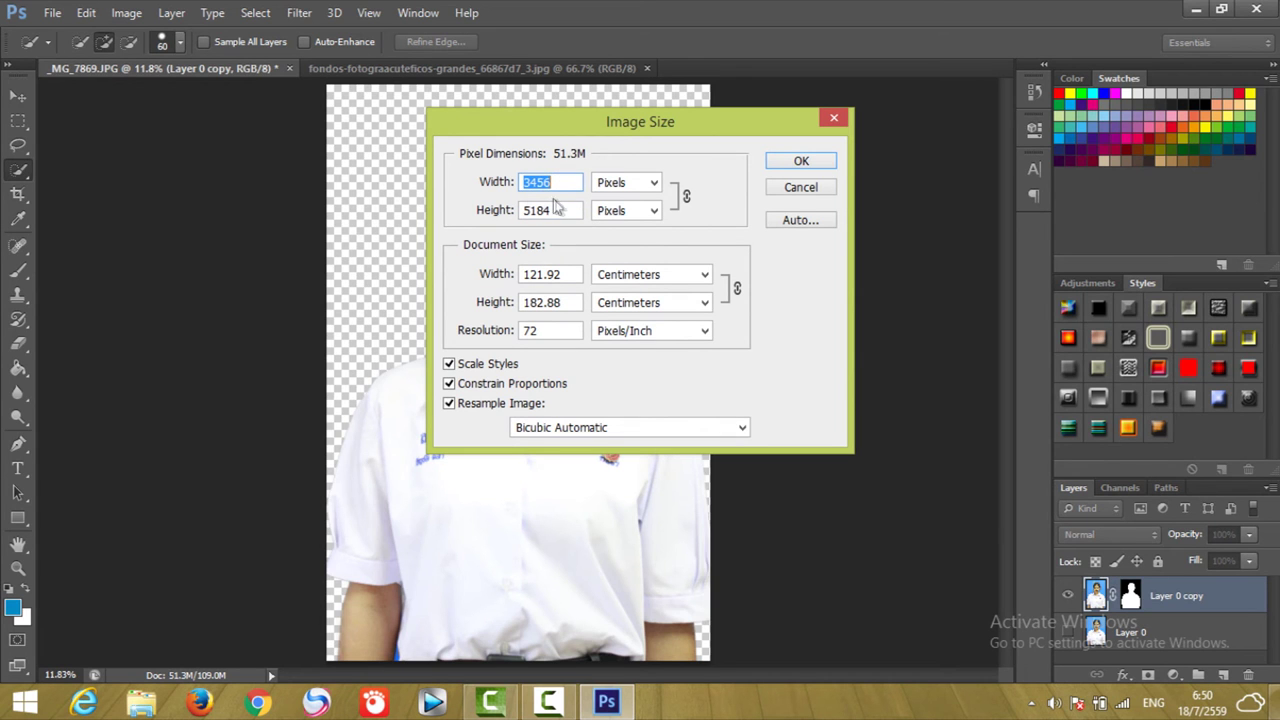
pyautogui.click(806, 164)
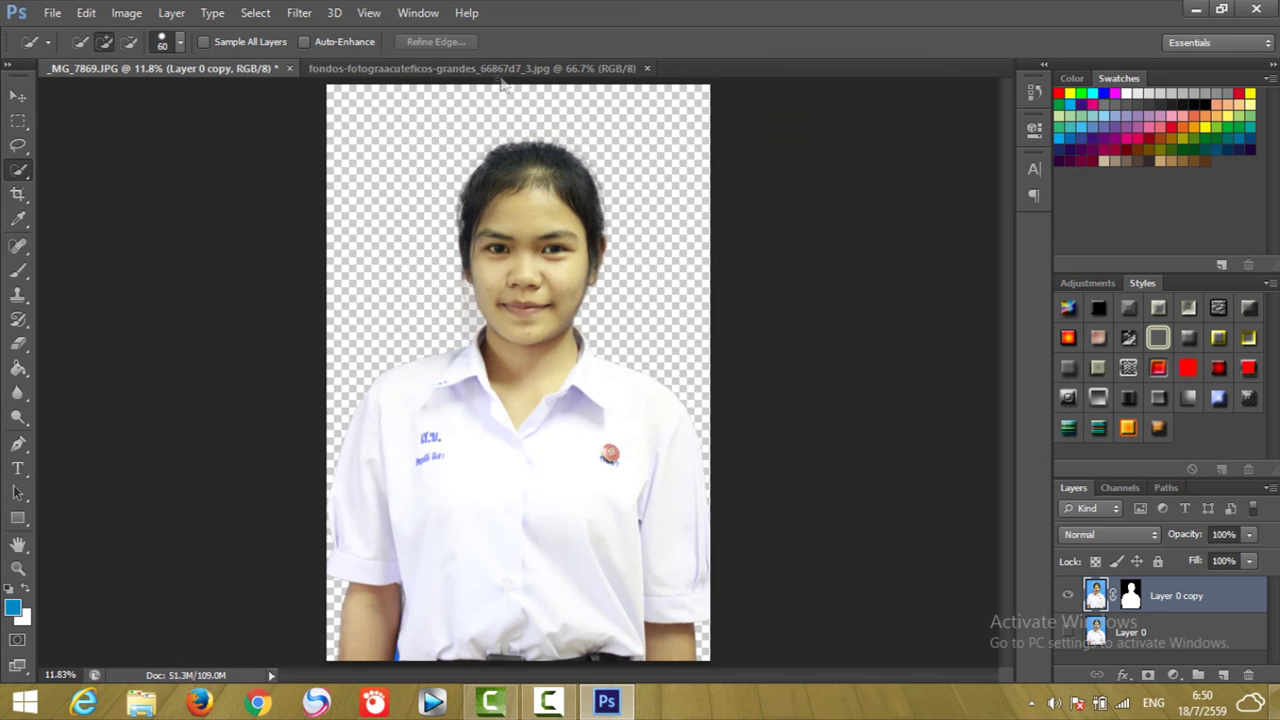
pyautogui.click(500, 70)
pyautogui.click(126, 12)
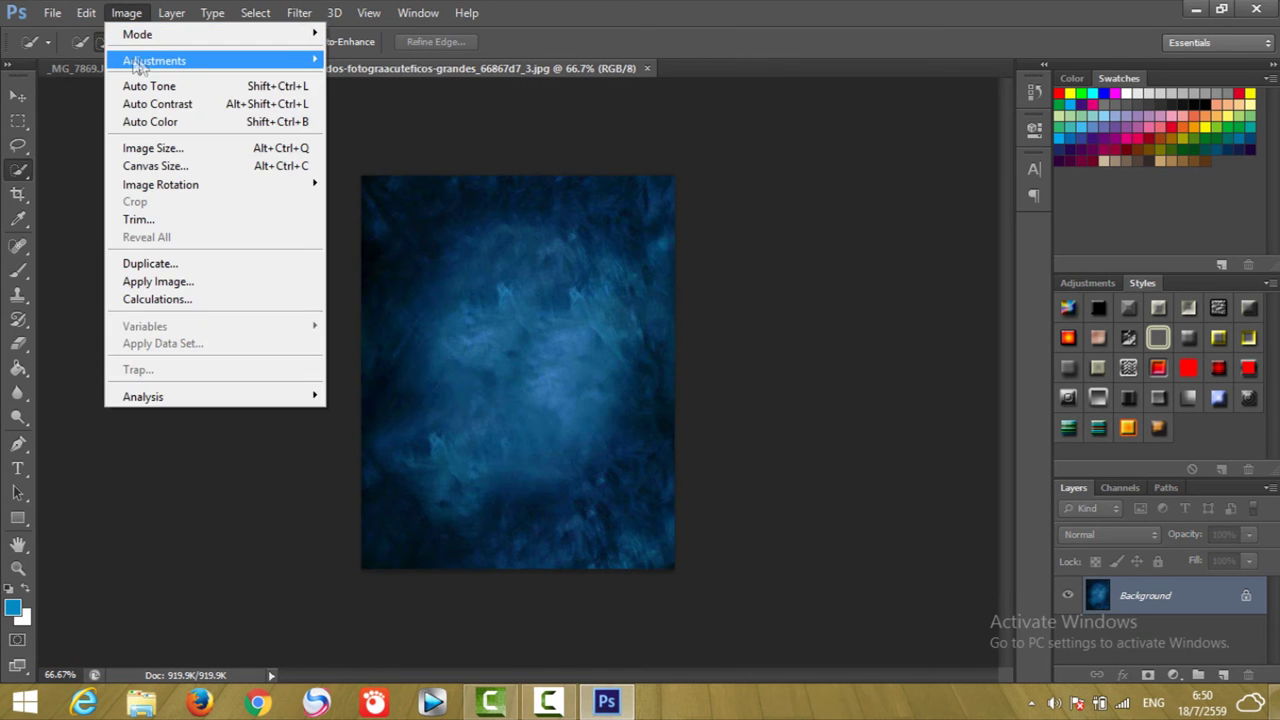
# - Resize the blue backdrop to 3500 px wide, keeping proportions, and zoom out to fit
pyautogui.click(128, 12)
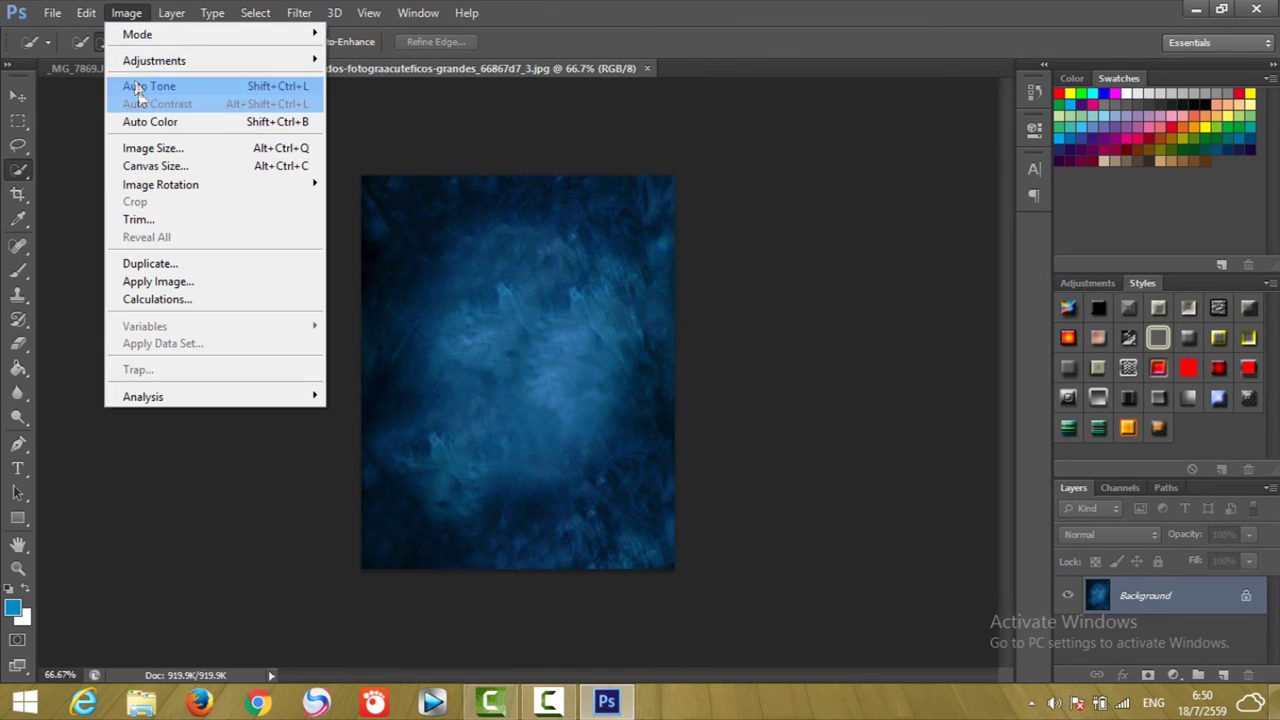
pyautogui.click(150, 147)
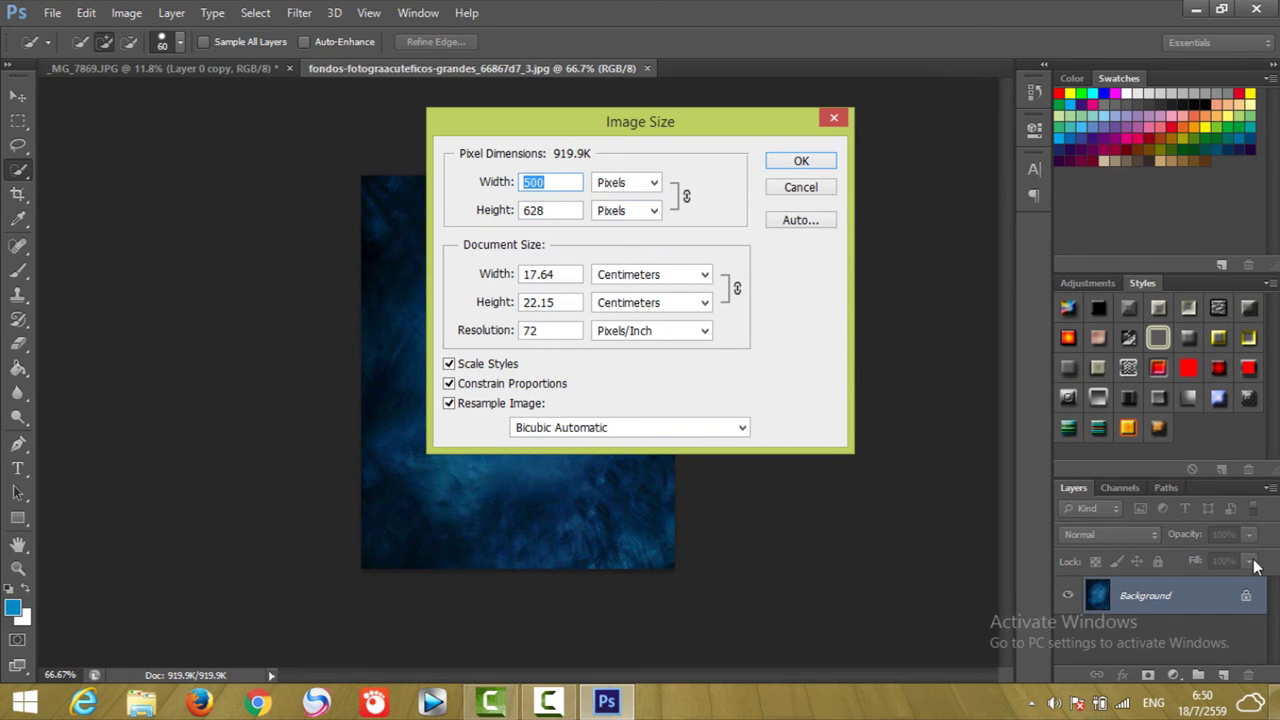
pyautogui.write('3500')
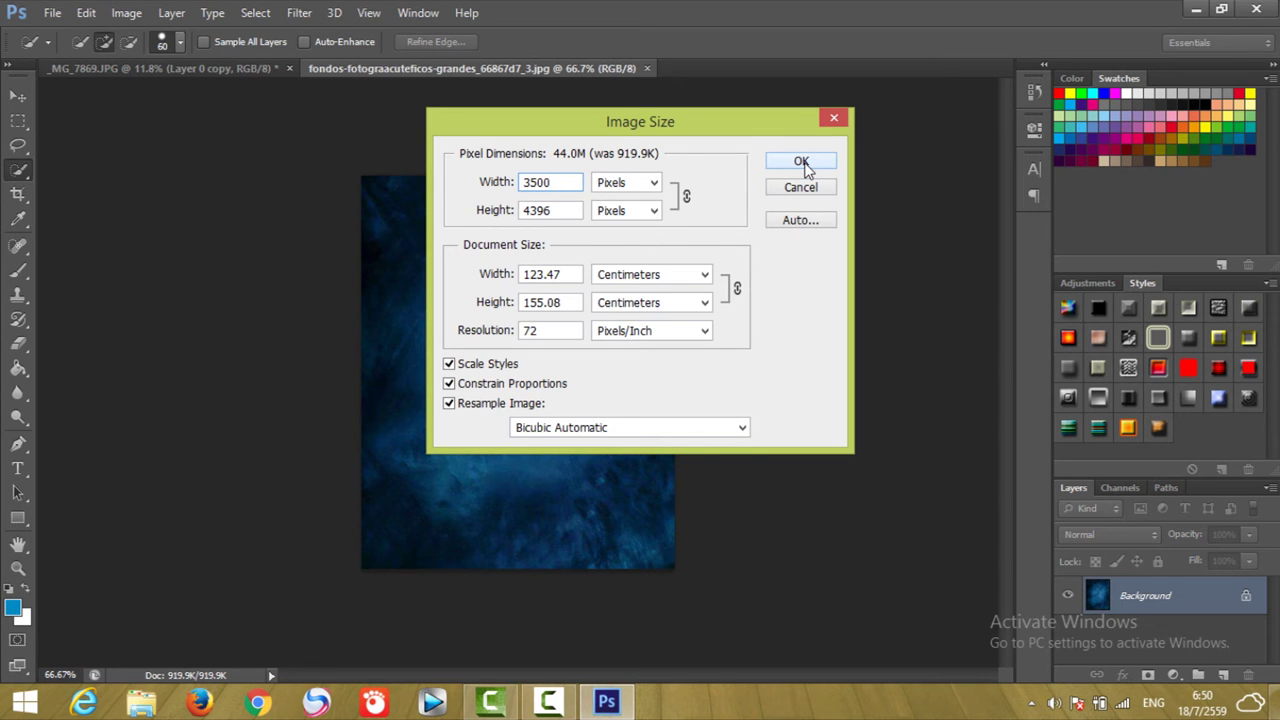
pyautogui.click(802, 163)
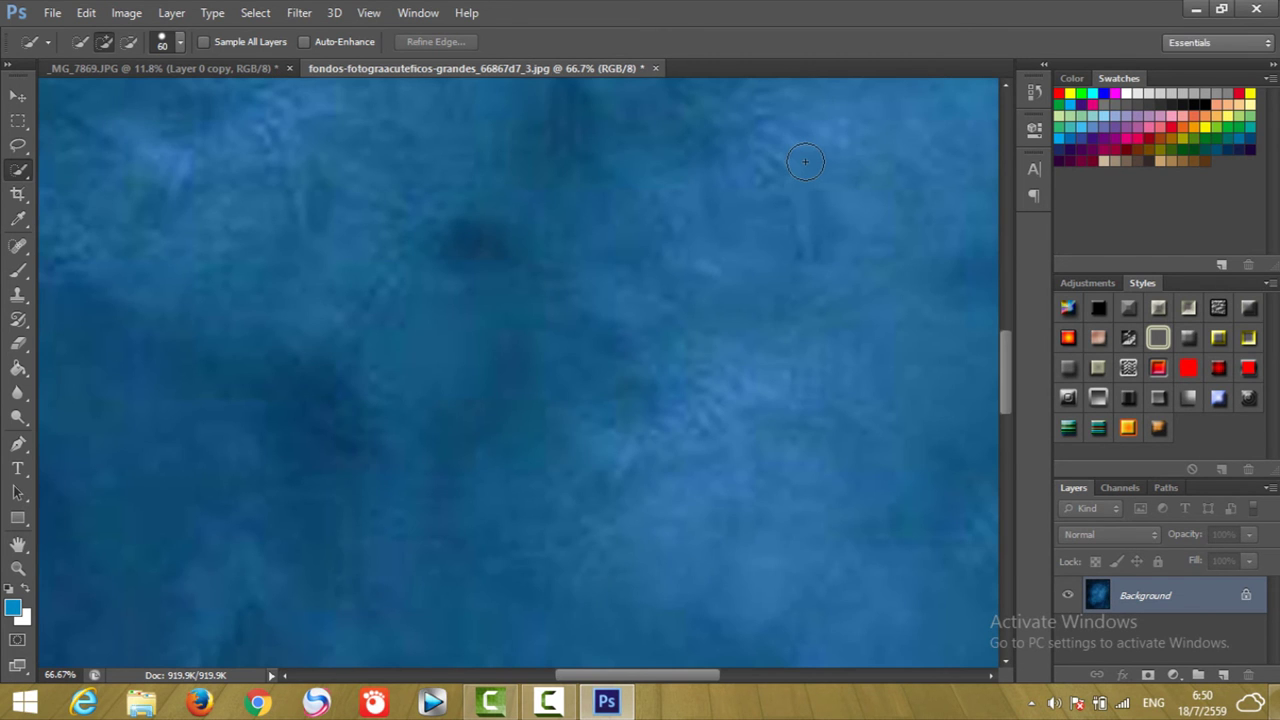
pyautogui.click(18, 568)
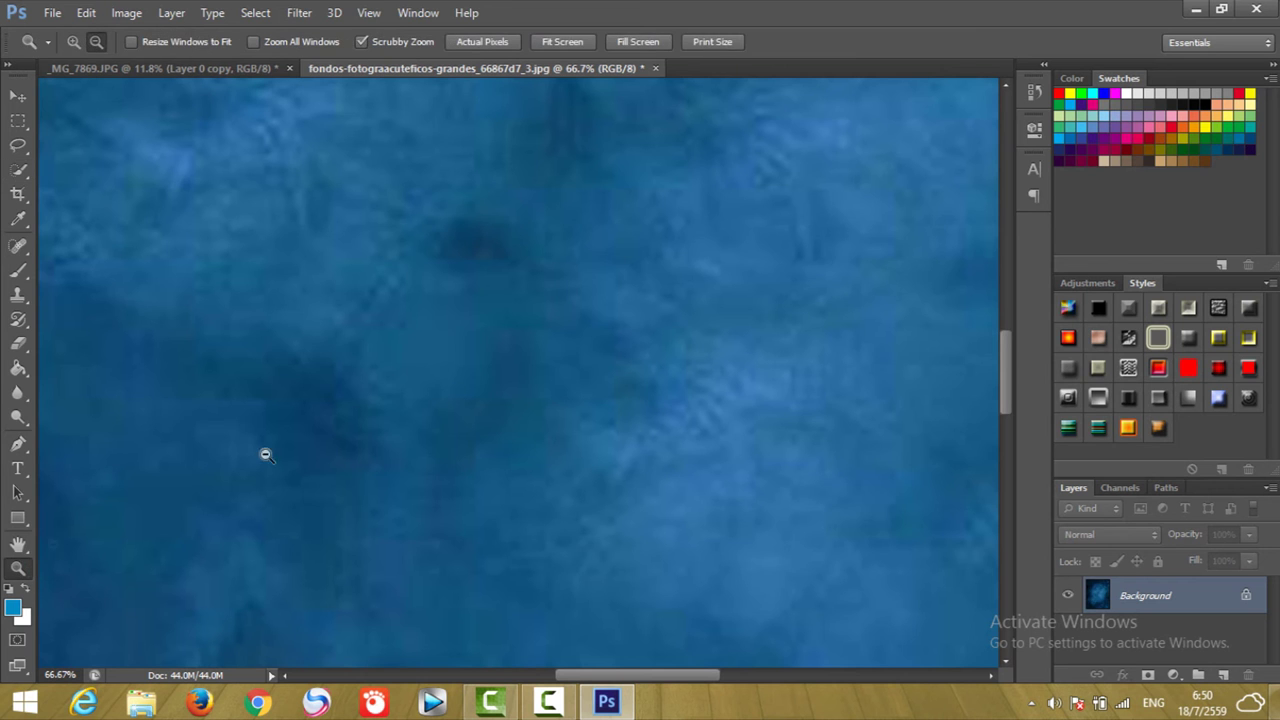
pyautogui.keyDown('alt'); pyautogui.click(560, 386); pyautogui.keyUp('alt')
pyautogui.keyDown('alt'); pyautogui.click(555, 397); pyautogui.keyUp('alt')
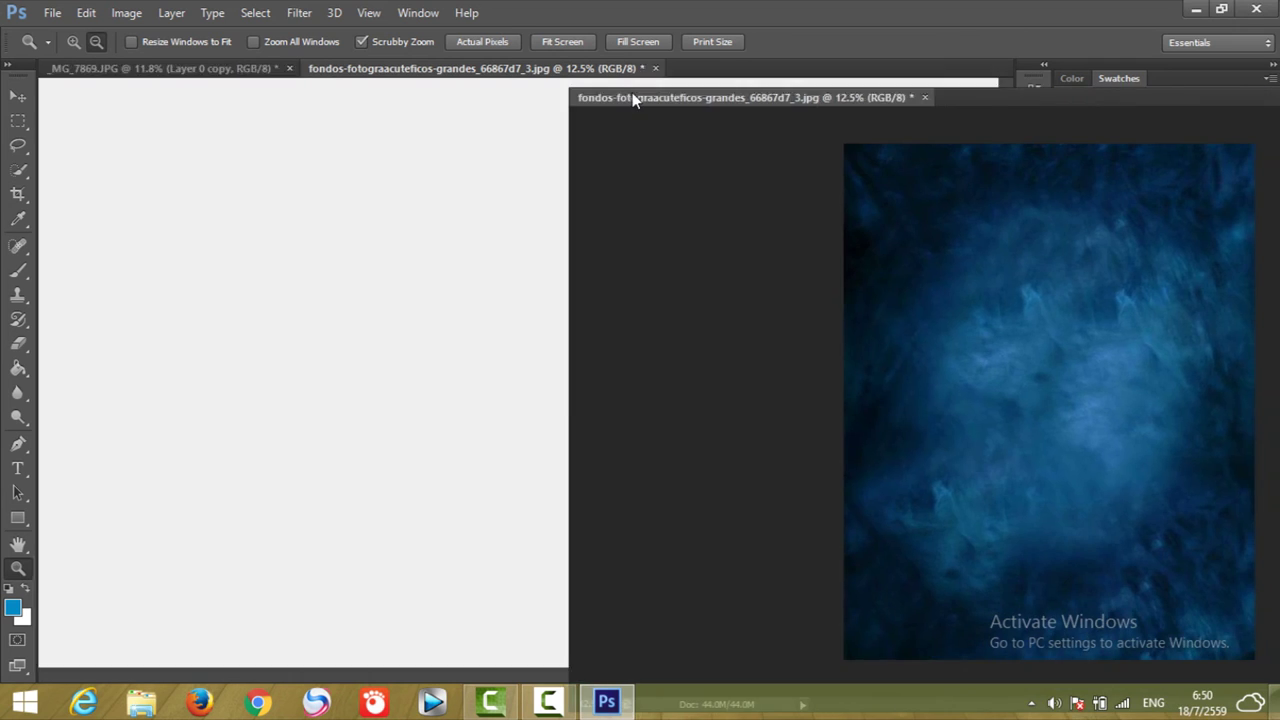
# - Float the backdrop window and drag the cut-out girl onto it with the Move tool
pyautogui.moveTo(367, 66); pyautogui.dragTo(748, 95)
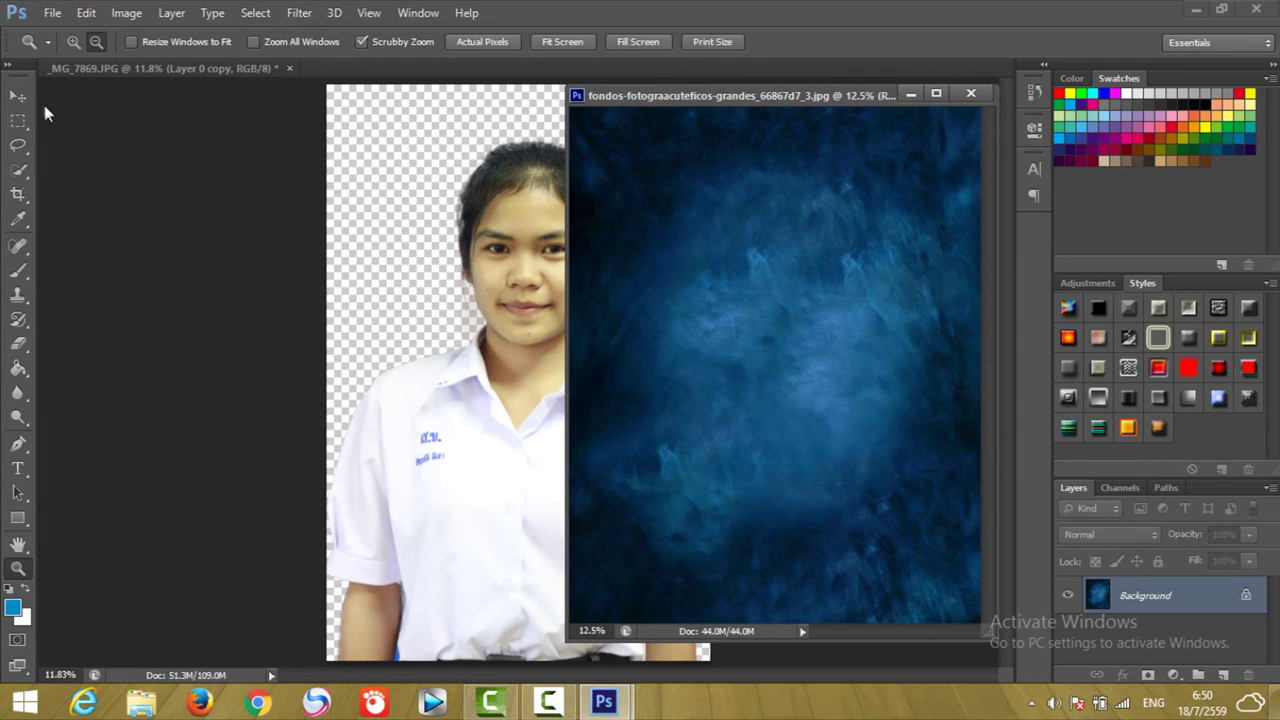
pyautogui.click(210, 68)
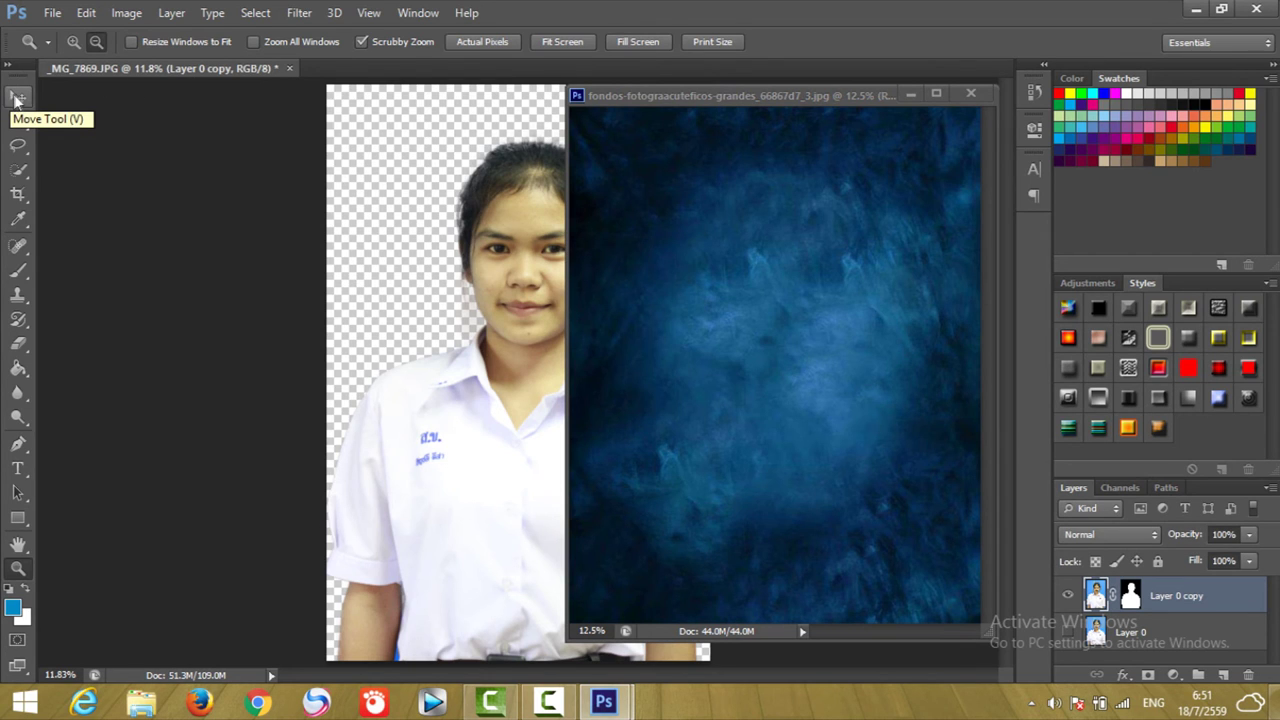
pyautogui.click(17, 97)
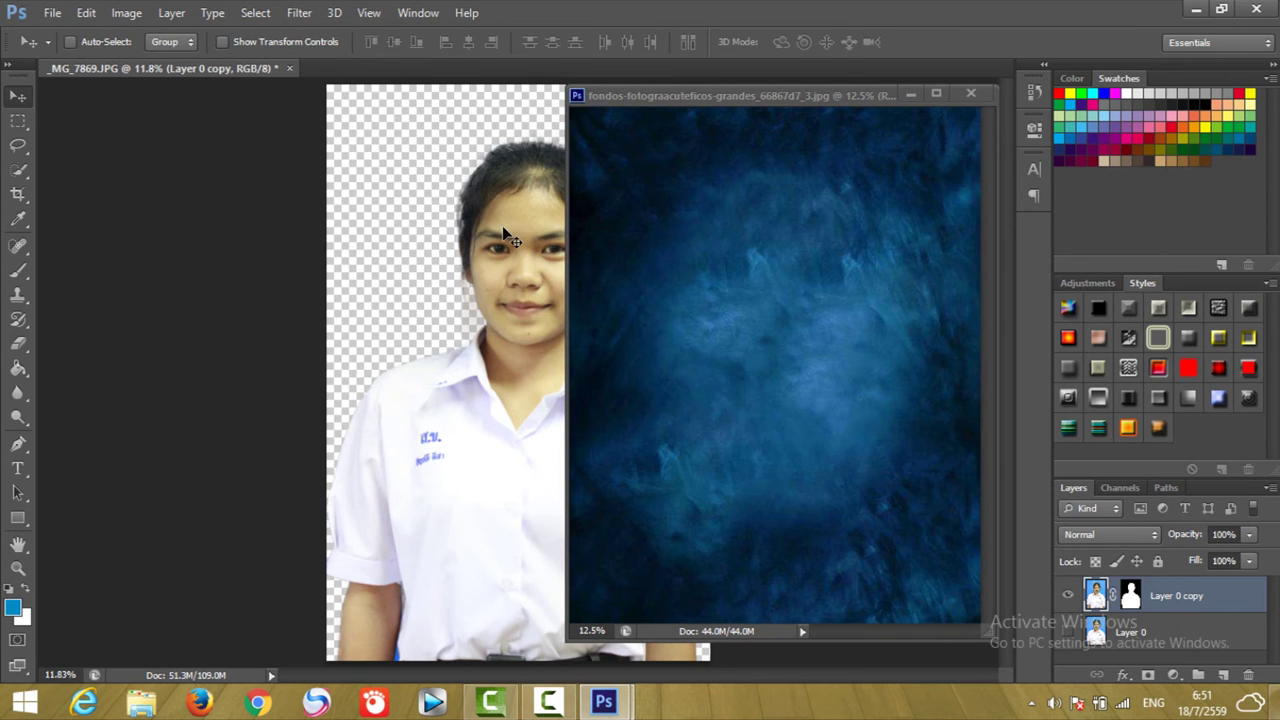
pyautogui.moveTo(505, 237); pyautogui.dragTo(645, 245)
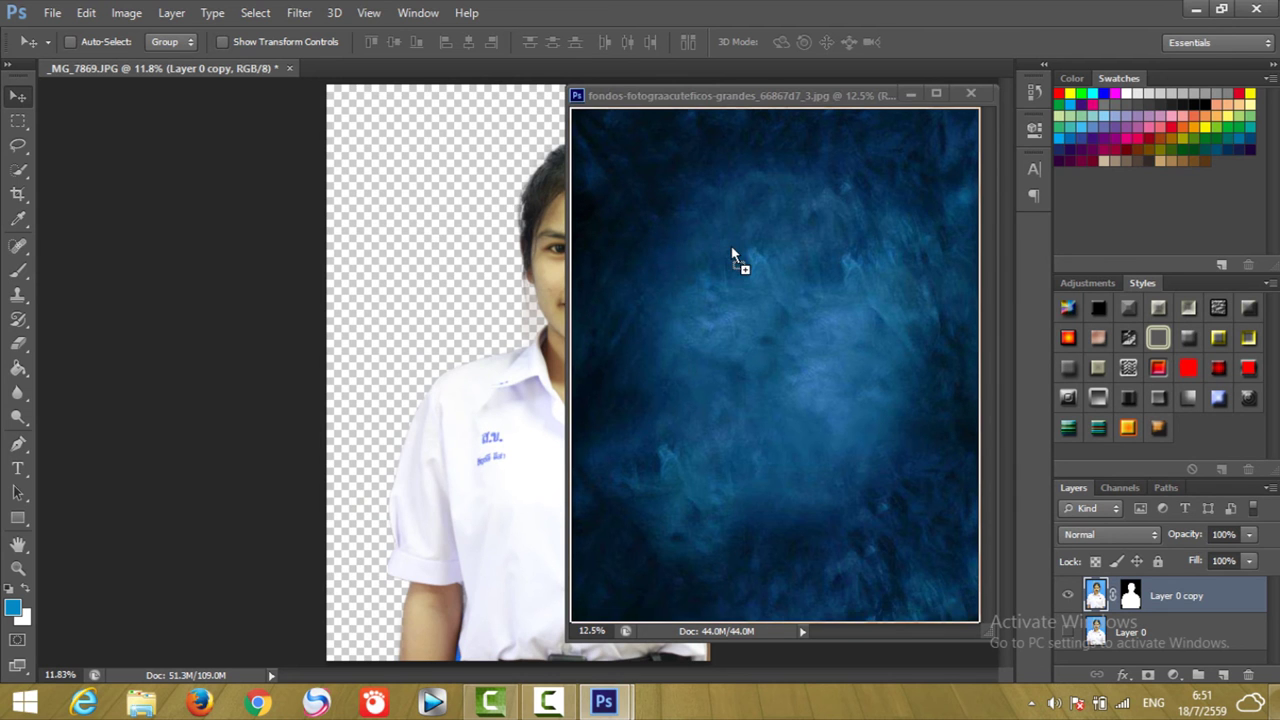
pyautogui.moveTo(733, 258); pyautogui.dragTo(734, 255)
pyautogui.click(936, 93)
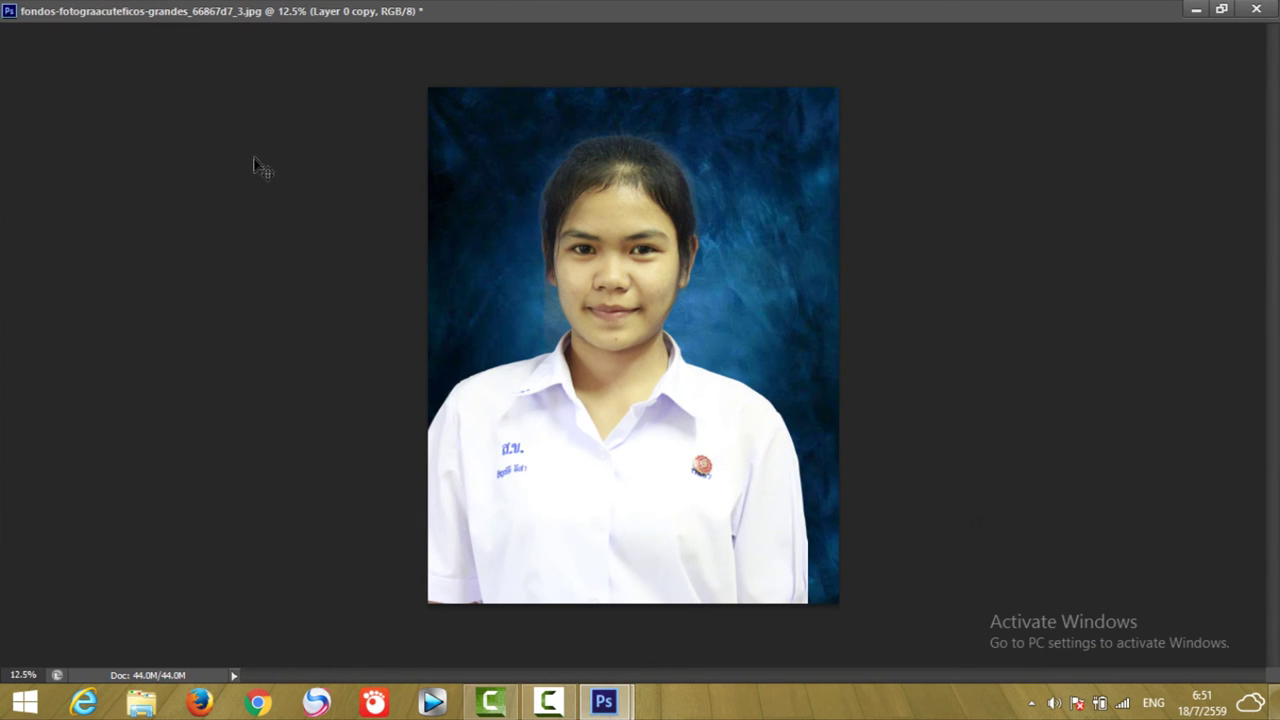
# - Dock the backdrop document and position the portrait centred and slightly lower
pyautogui.click(1221, 8)
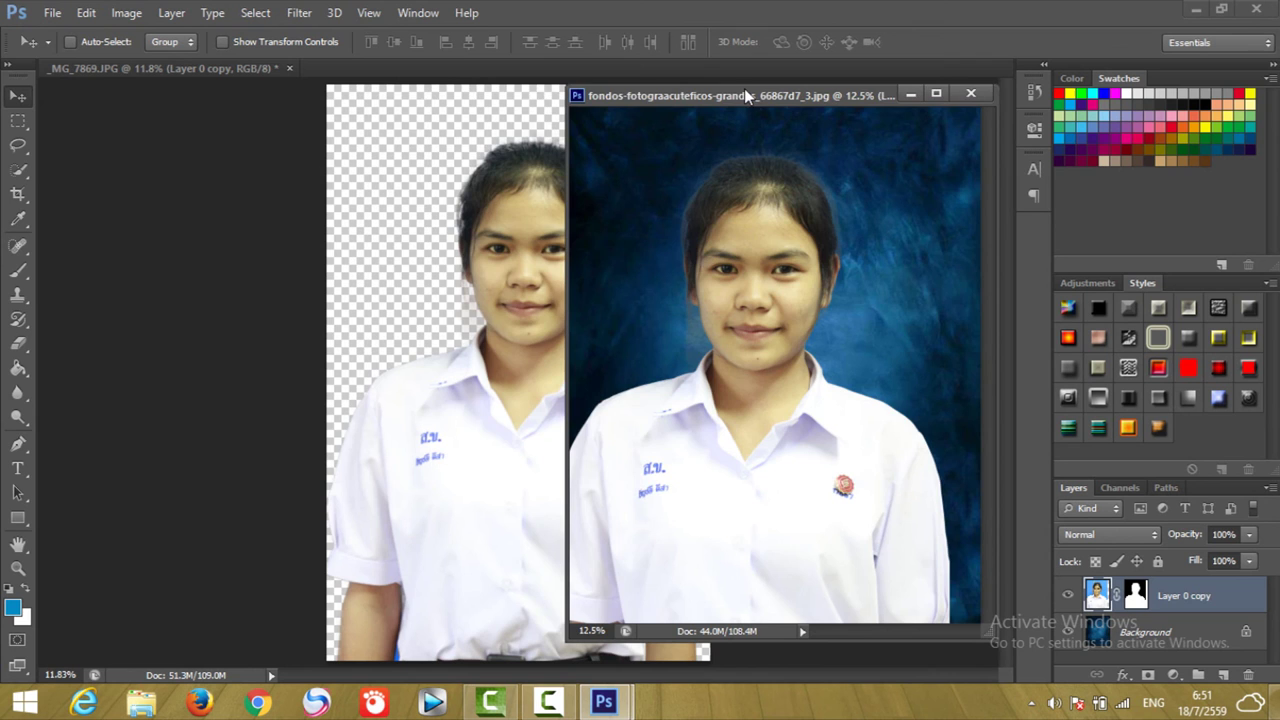
pyautogui.moveTo(744, 90); pyautogui.dragTo(591, 70)
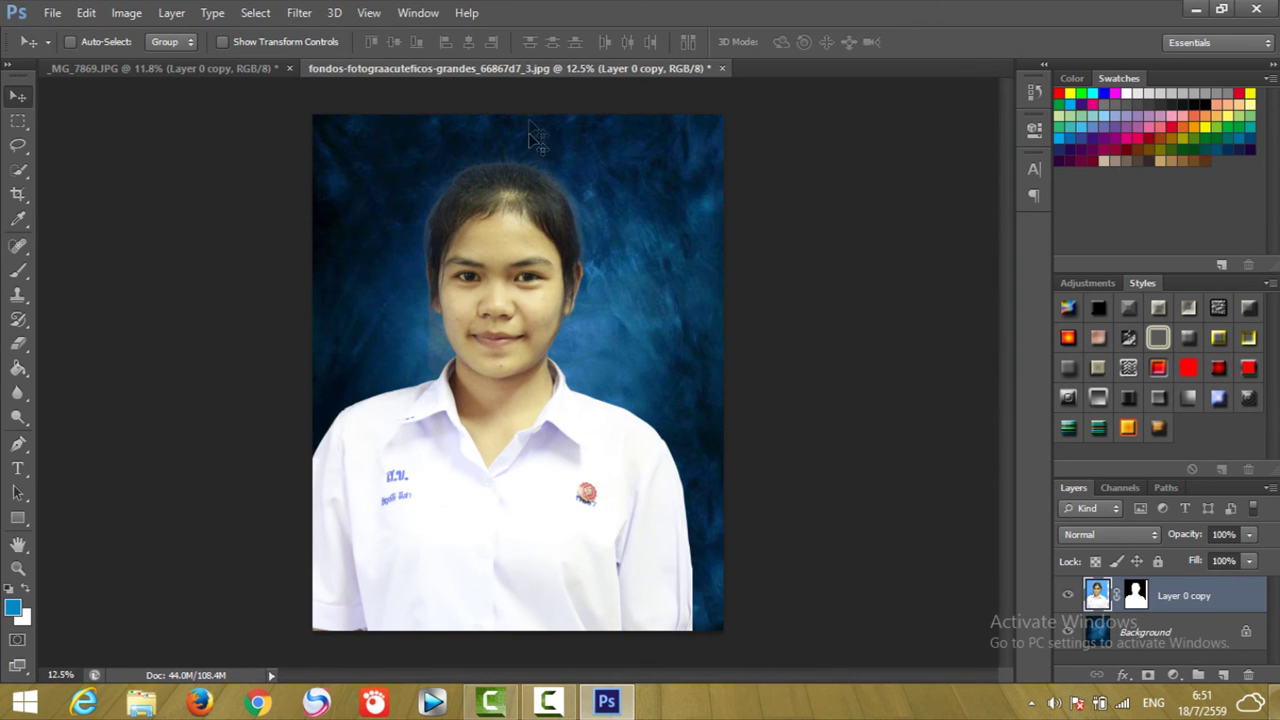
pyautogui.moveTo(494, 514)
pyautogui.mouseDown()
pyautogui.moveTo(521, 501)
pyautogui.moveTo(503, 475)
pyautogui.mouseUp()
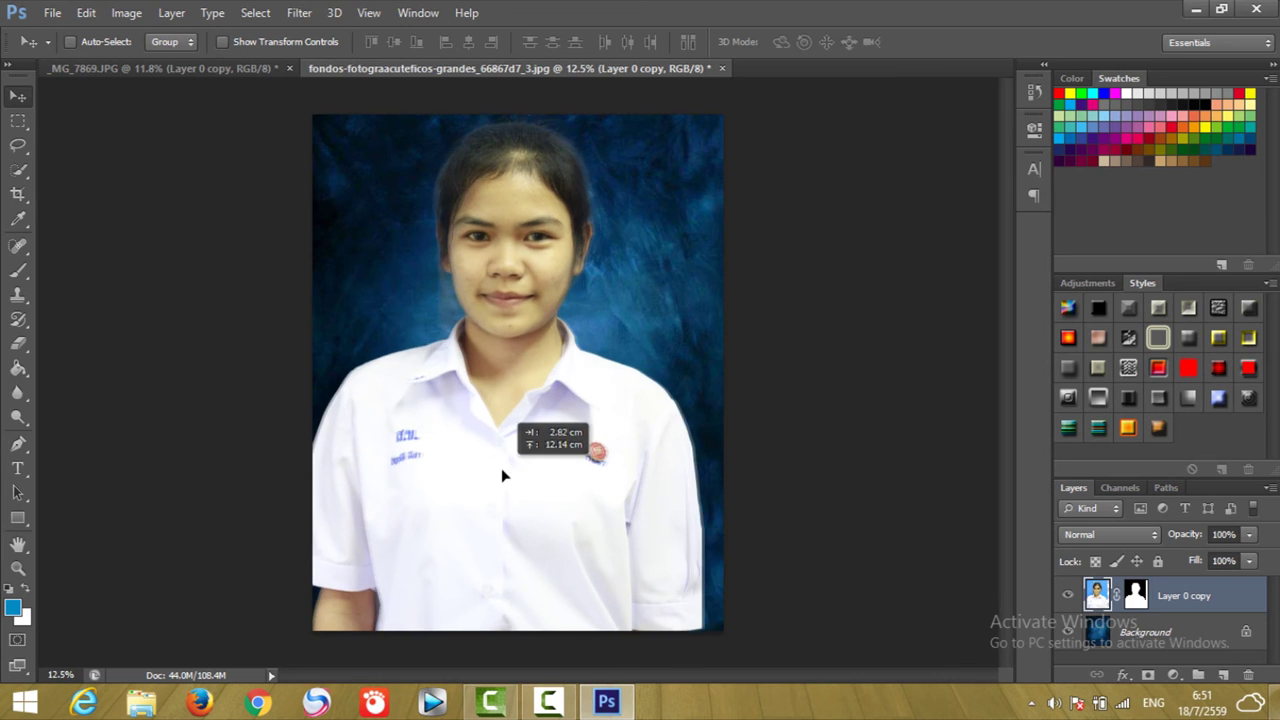
pyautogui.moveTo(503, 475); pyautogui.dragTo(504, 479)
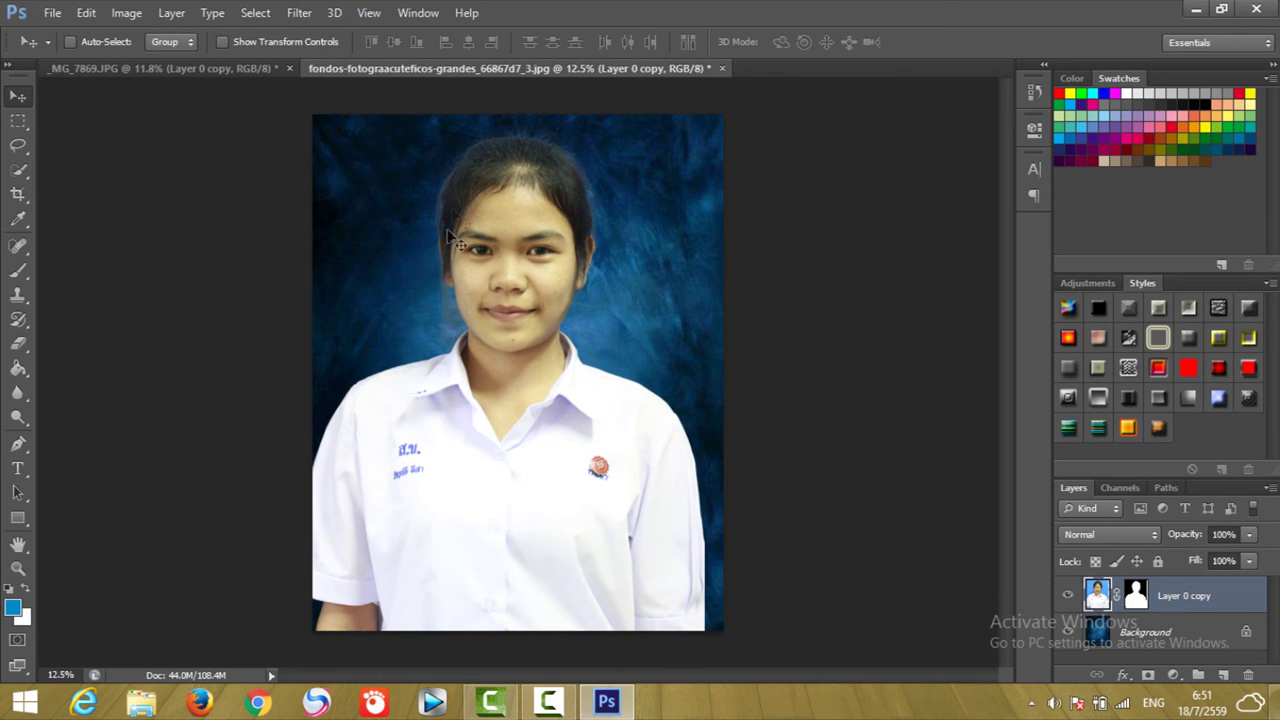
pyautogui.moveTo(497, 386); pyautogui.dragTo(512, 410)
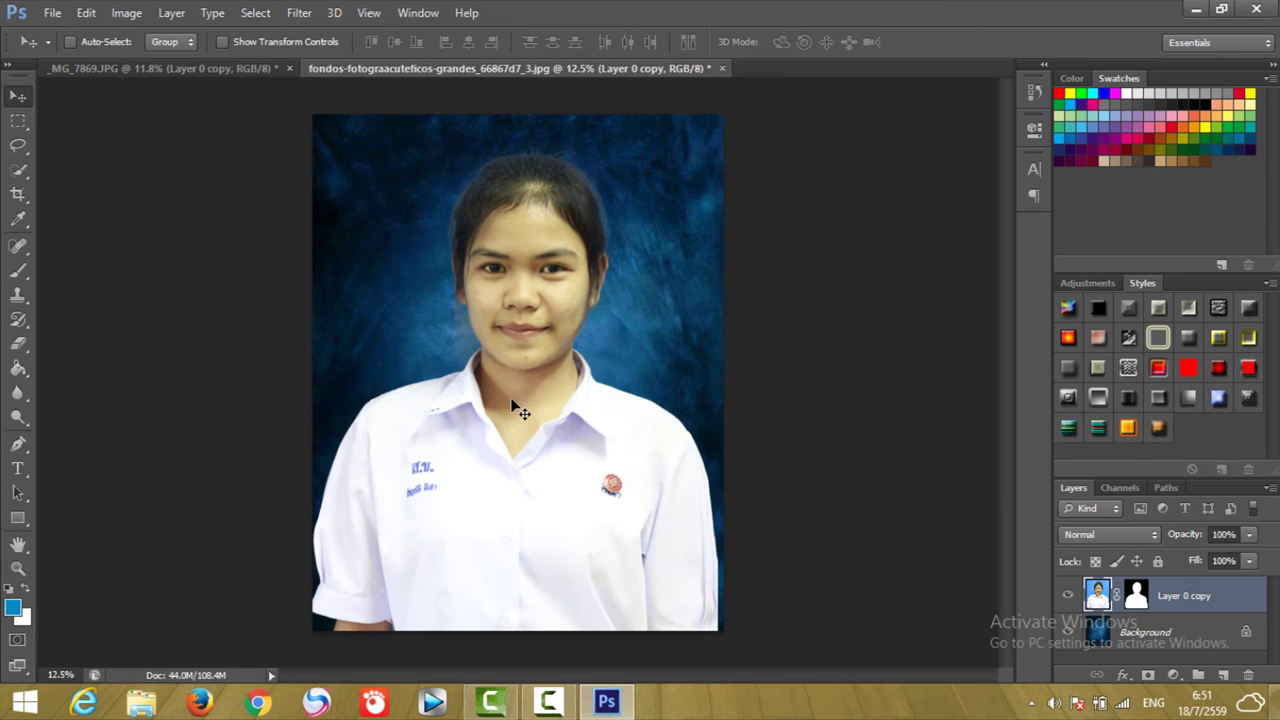
# - Scale the portrait to about 102.66% and move it lower so the shoulders fill the bottom
pyautogui.hotkey('ctrl', 't')
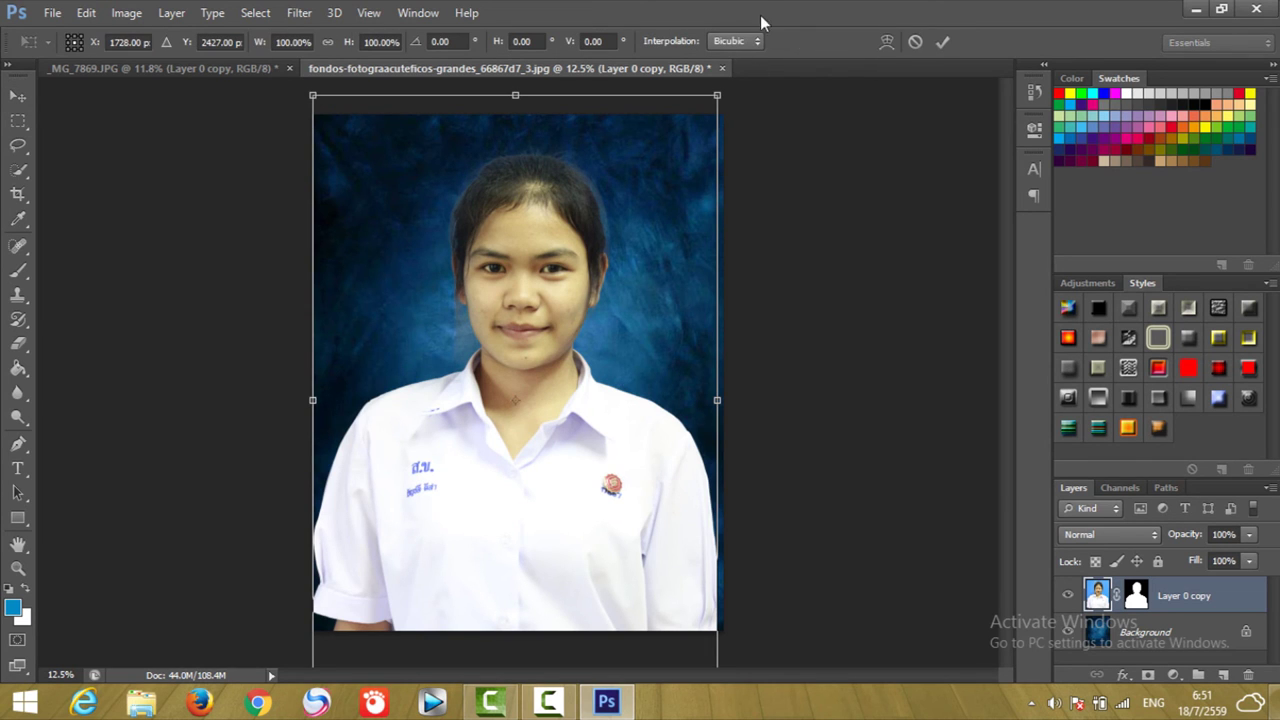
pyautogui.moveTo(716, 97); pyautogui.dragTo(728, 81)
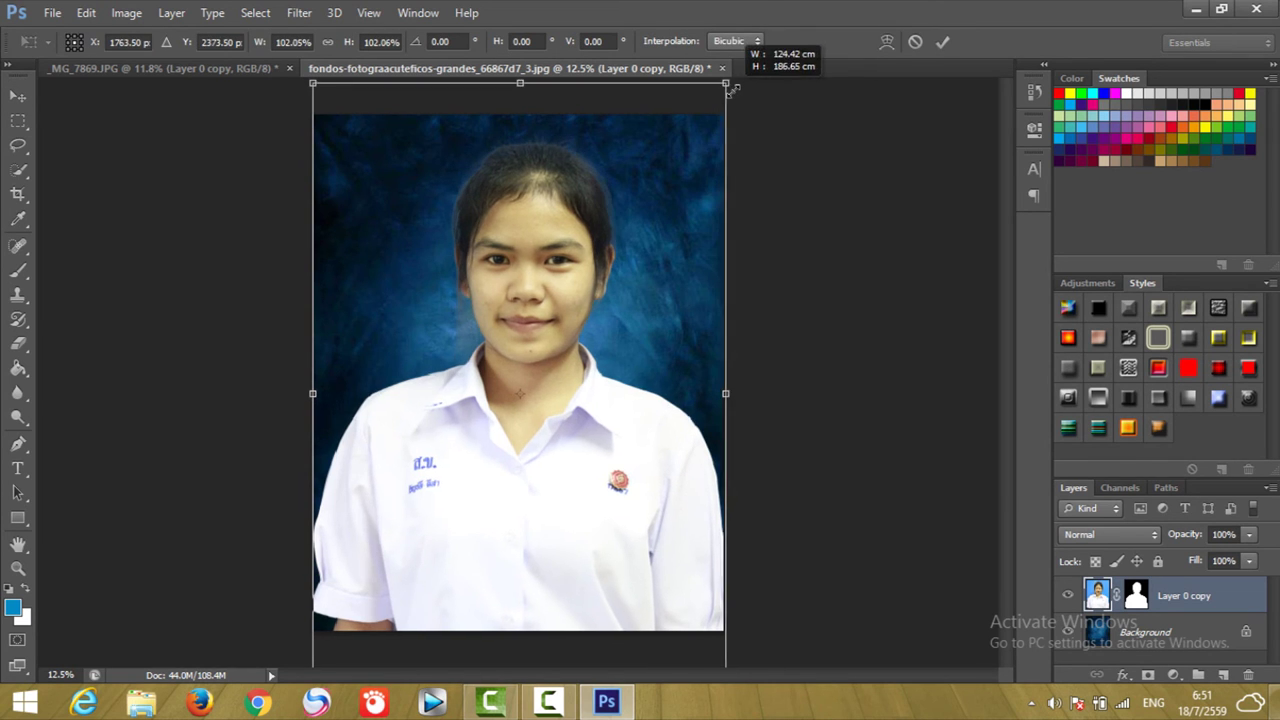
pyautogui.moveTo(545, 387)
pyautogui.mouseDown()
pyautogui.moveTo(539, 470)
pyautogui.moveTo(538, 441)
pyautogui.mouseUp()
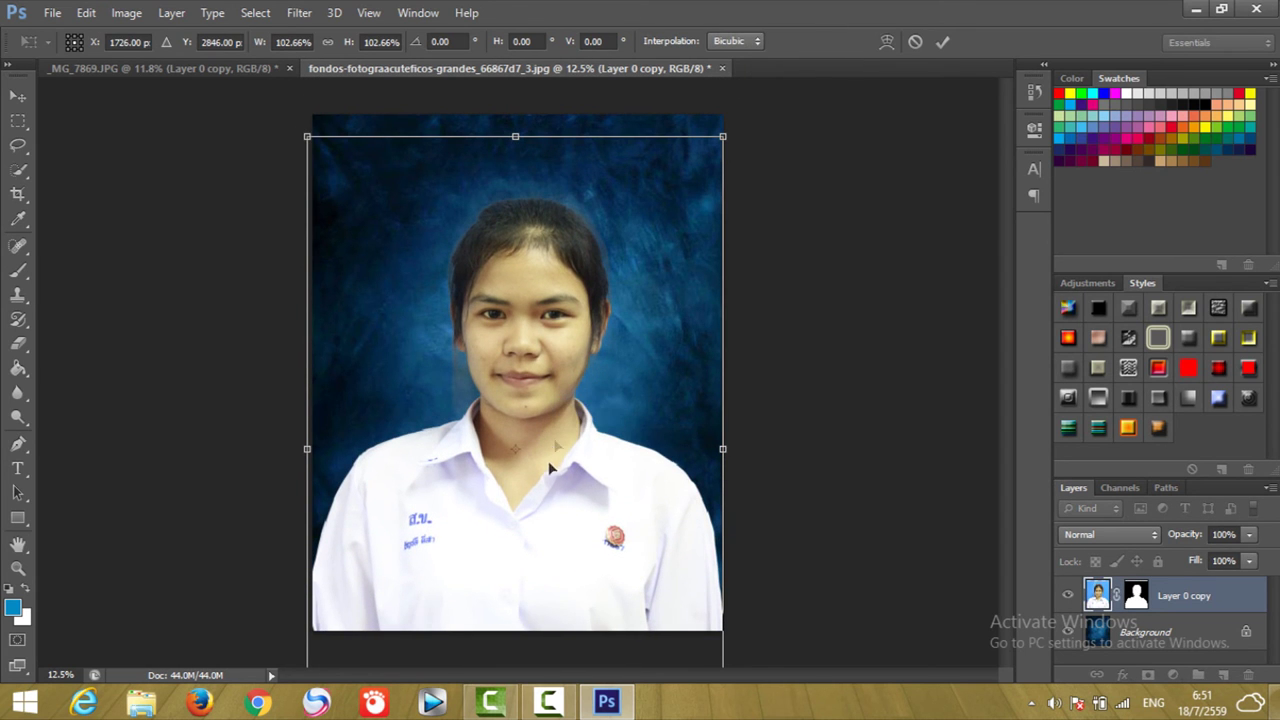
pyautogui.moveTo(555, 483); pyautogui.dragTo(556, 471)
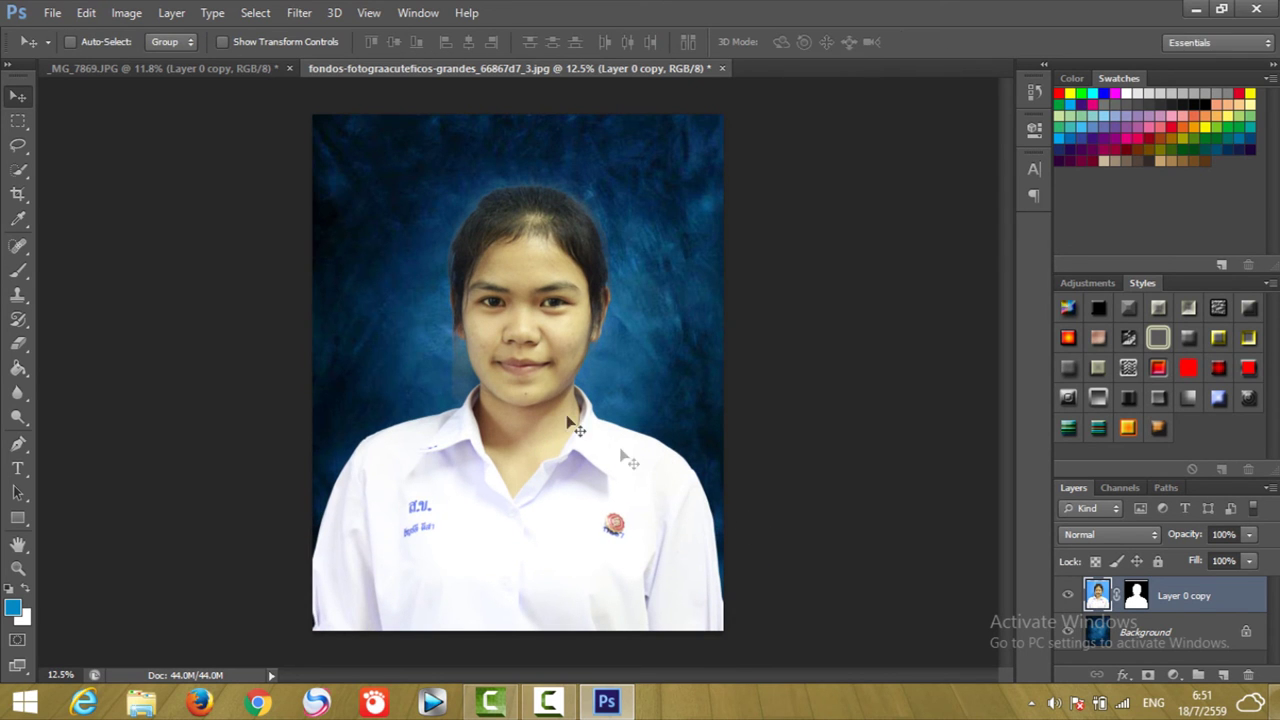
pyautogui.click(20, 196)
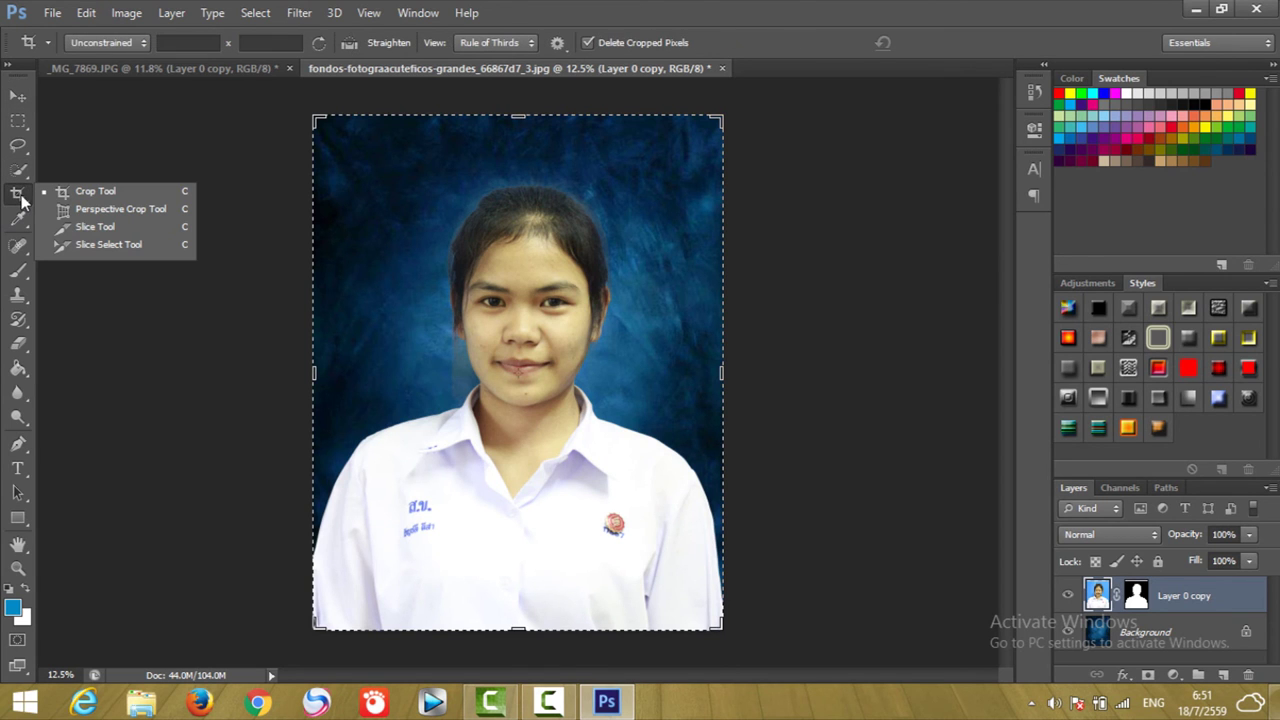
# - Crop the canvas by pulling the right and top edges in around the student's head and shoulders
pyautogui.click(99, 191)
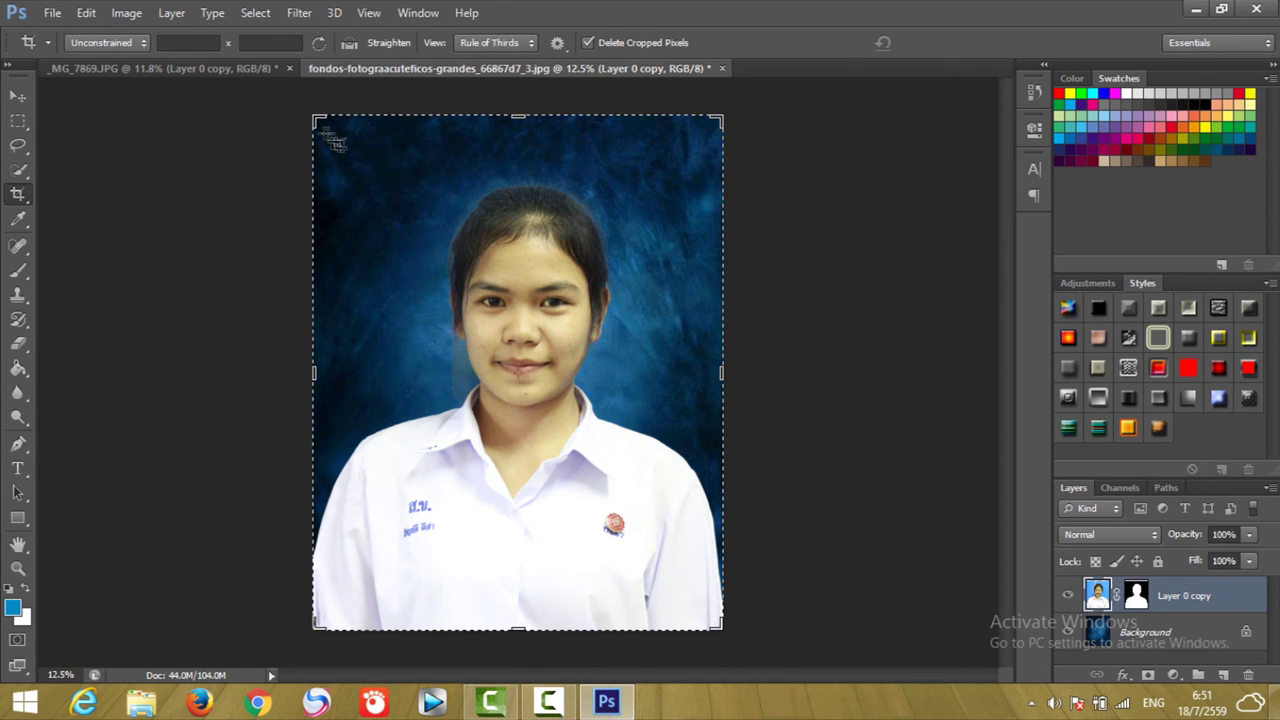
pyautogui.moveTo(314, 118); pyautogui.dragTo(333, 126)
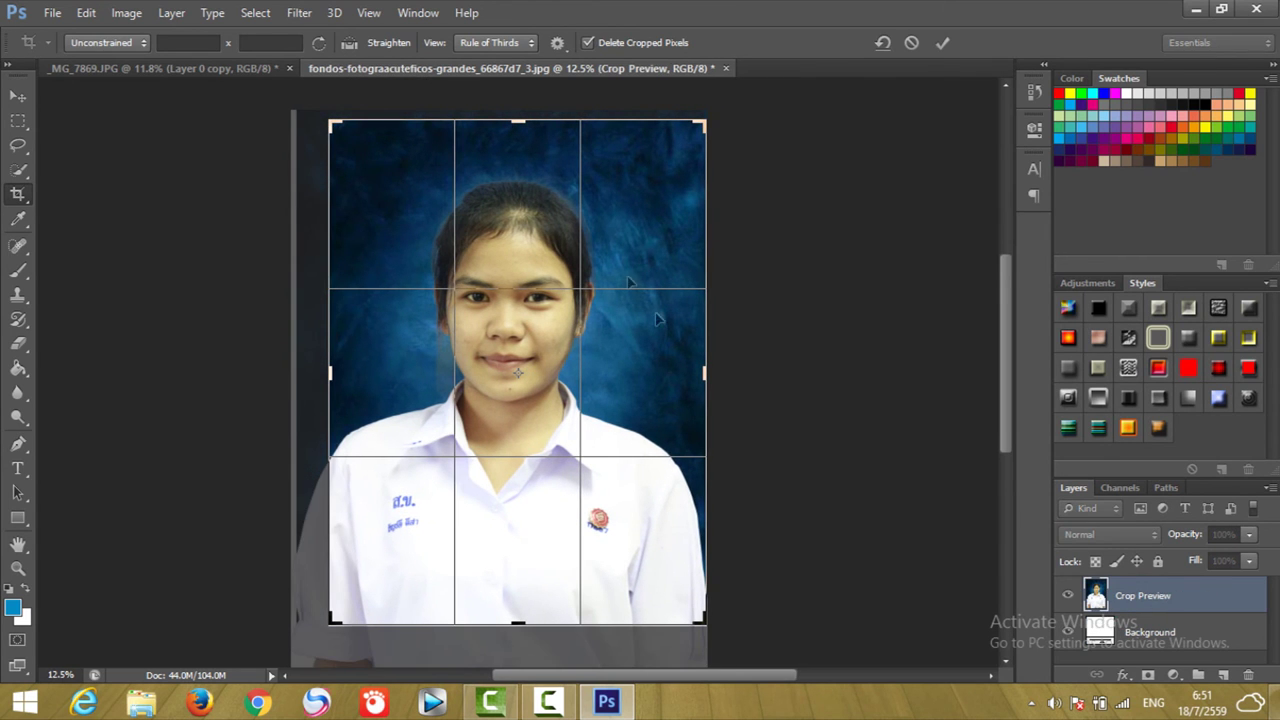
pyautogui.moveTo(704, 371); pyautogui.dragTo(690, 370)
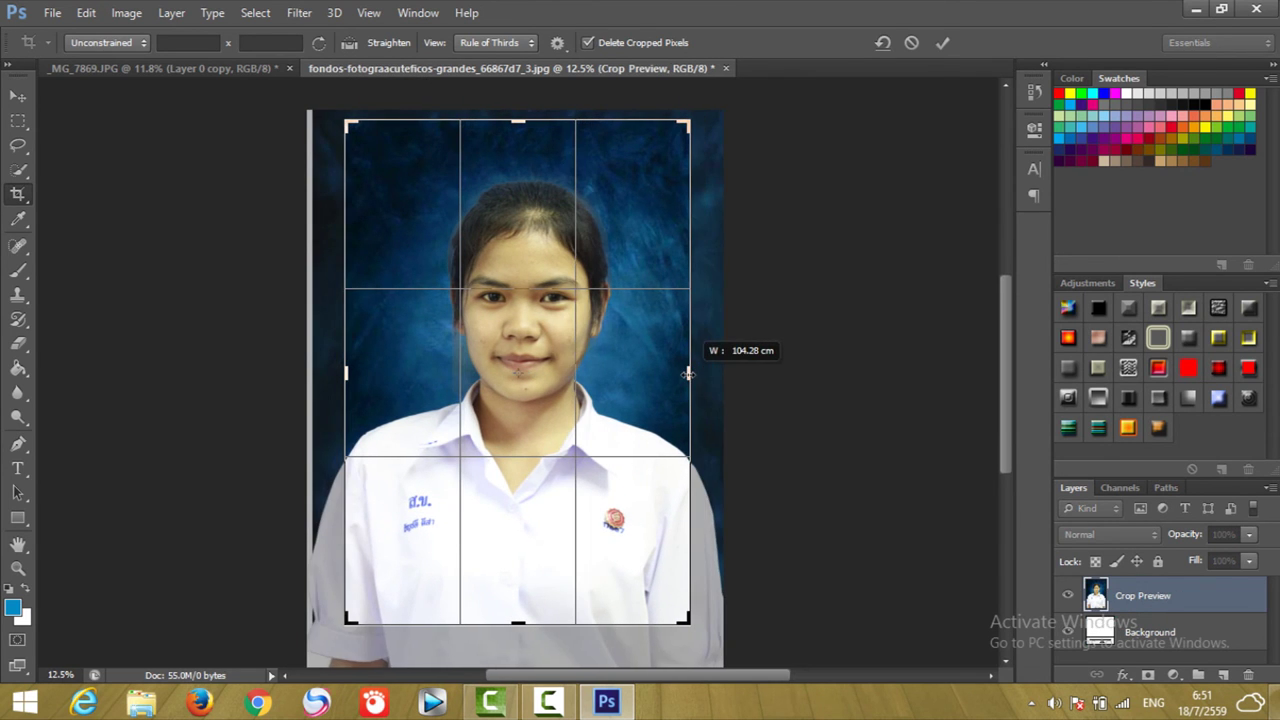
pyautogui.moveTo(522, 125); pyautogui.dragTo(518, 152)
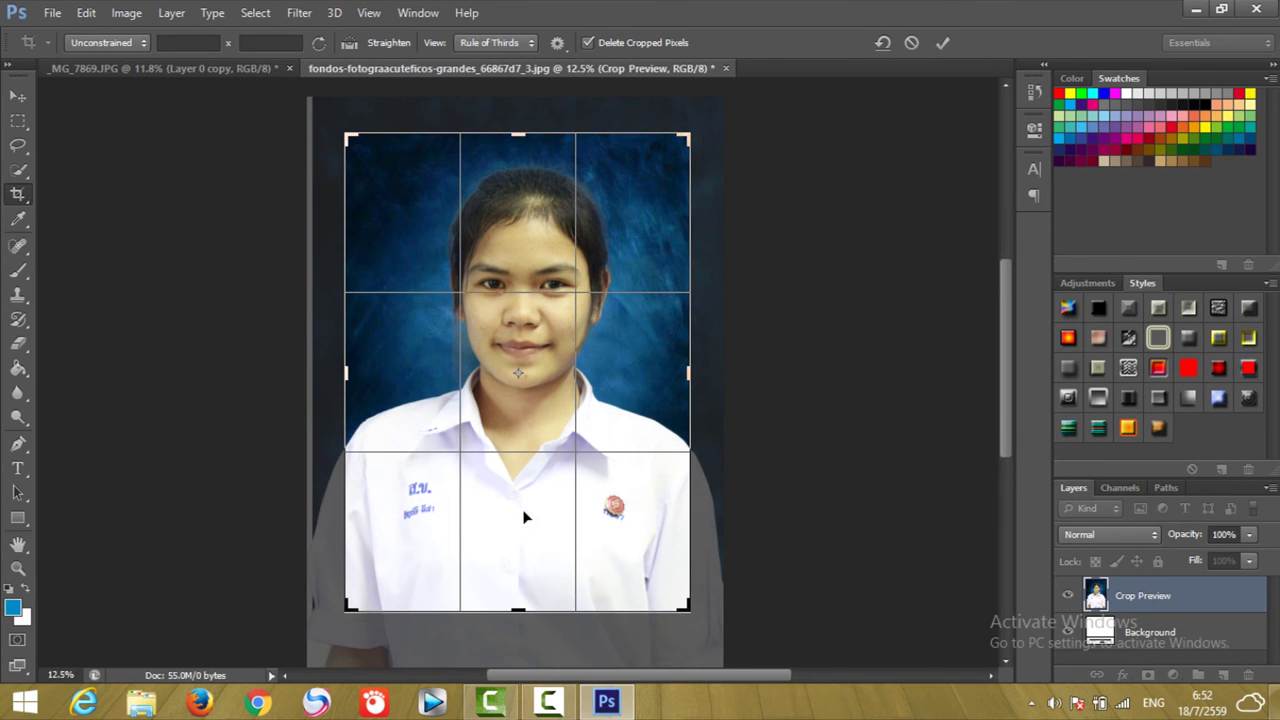
pyautogui.moveTo(524, 517); pyautogui.dragTo(518, 517)
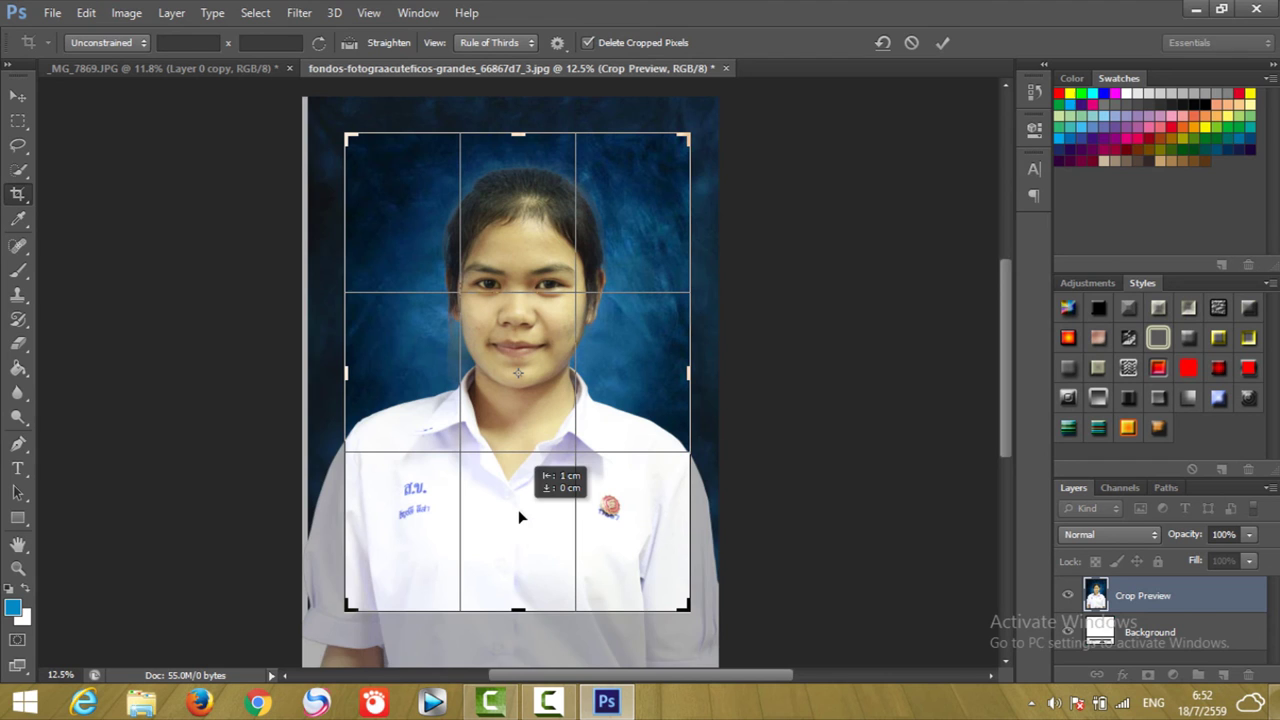
pyautogui.moveTo(519, 511); pyautogui.dragTo(519, 511)
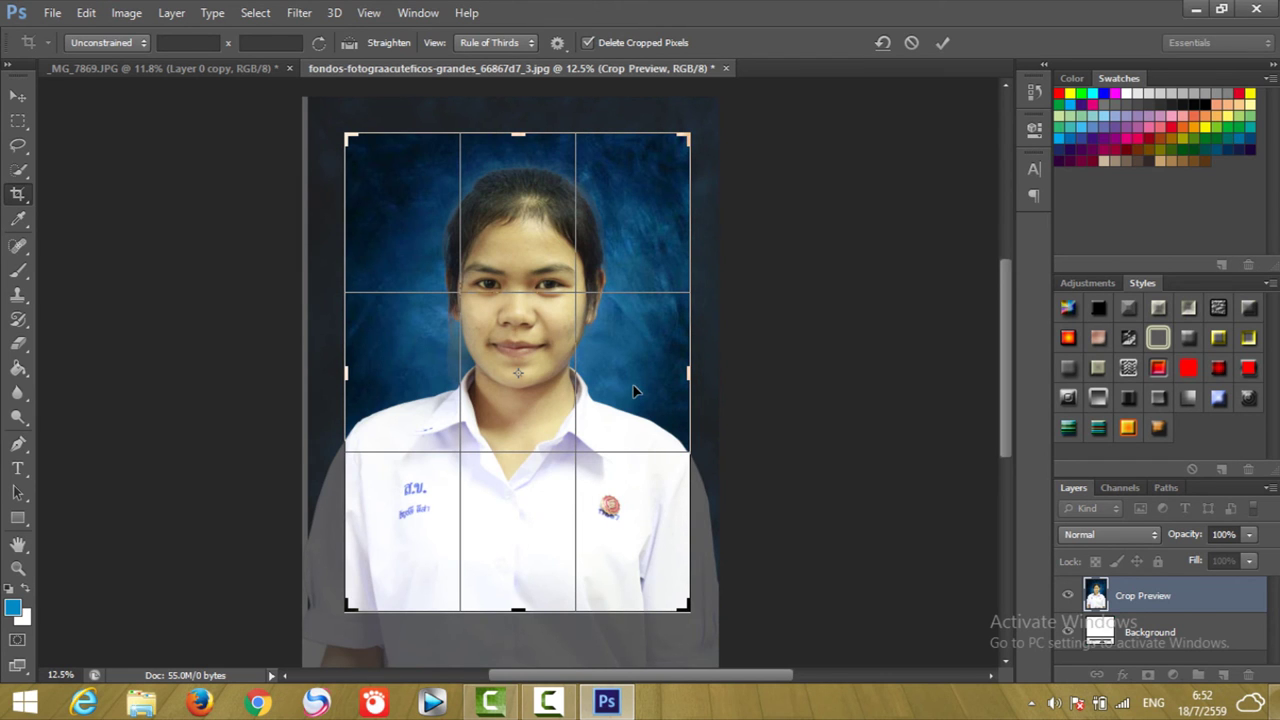
pyautogui.press('Return')
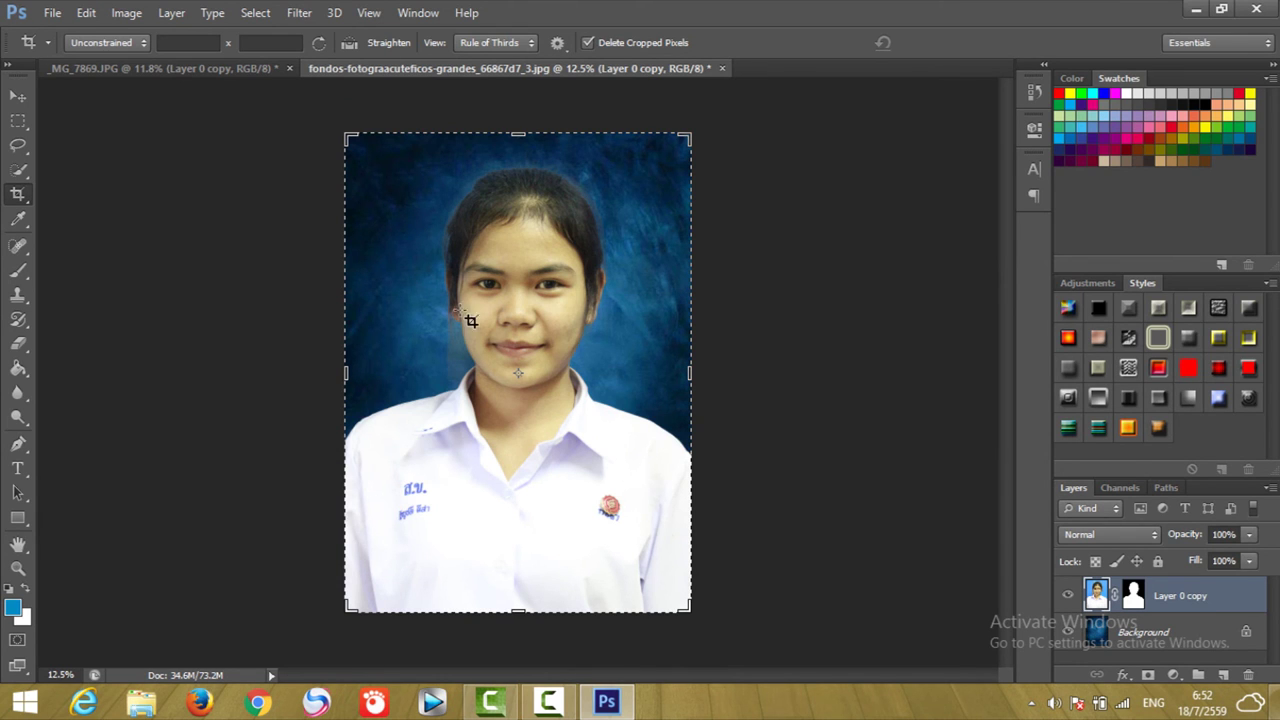
pyautogui.click(18, 98)
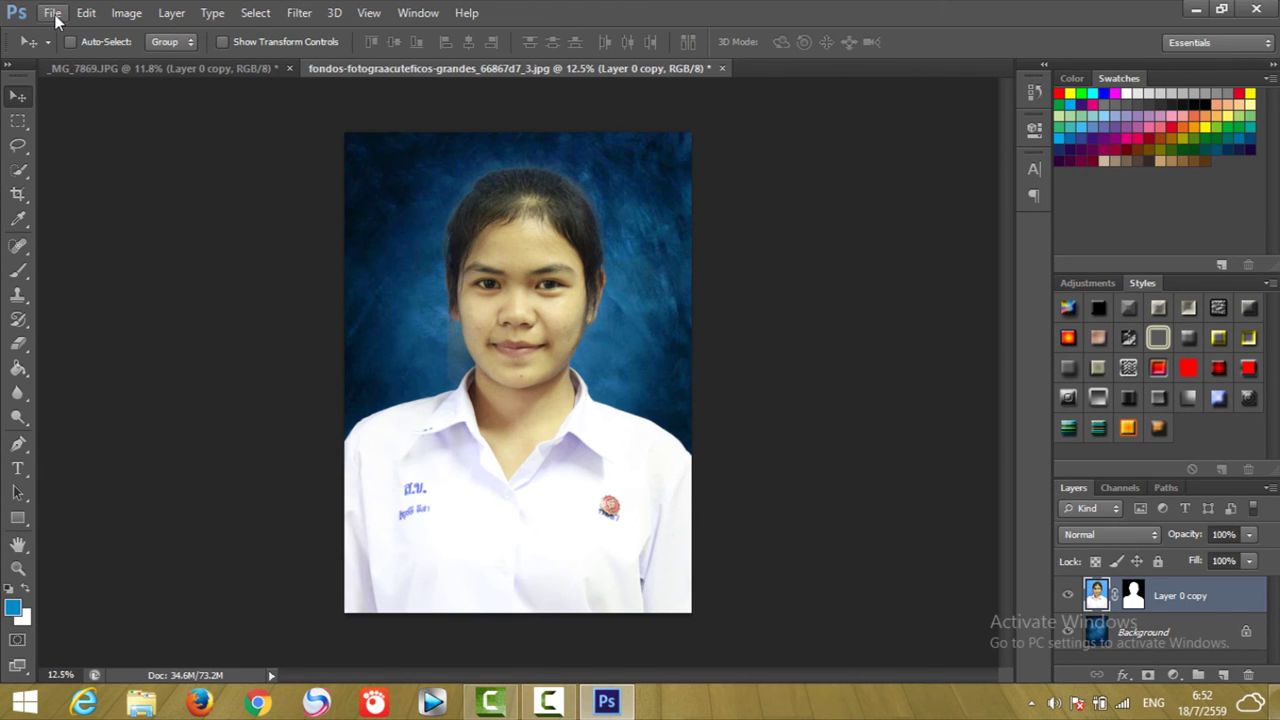
# - Start a Save As in JPEG format with the Desktop as the destination
pyautogui.click(52, 13)
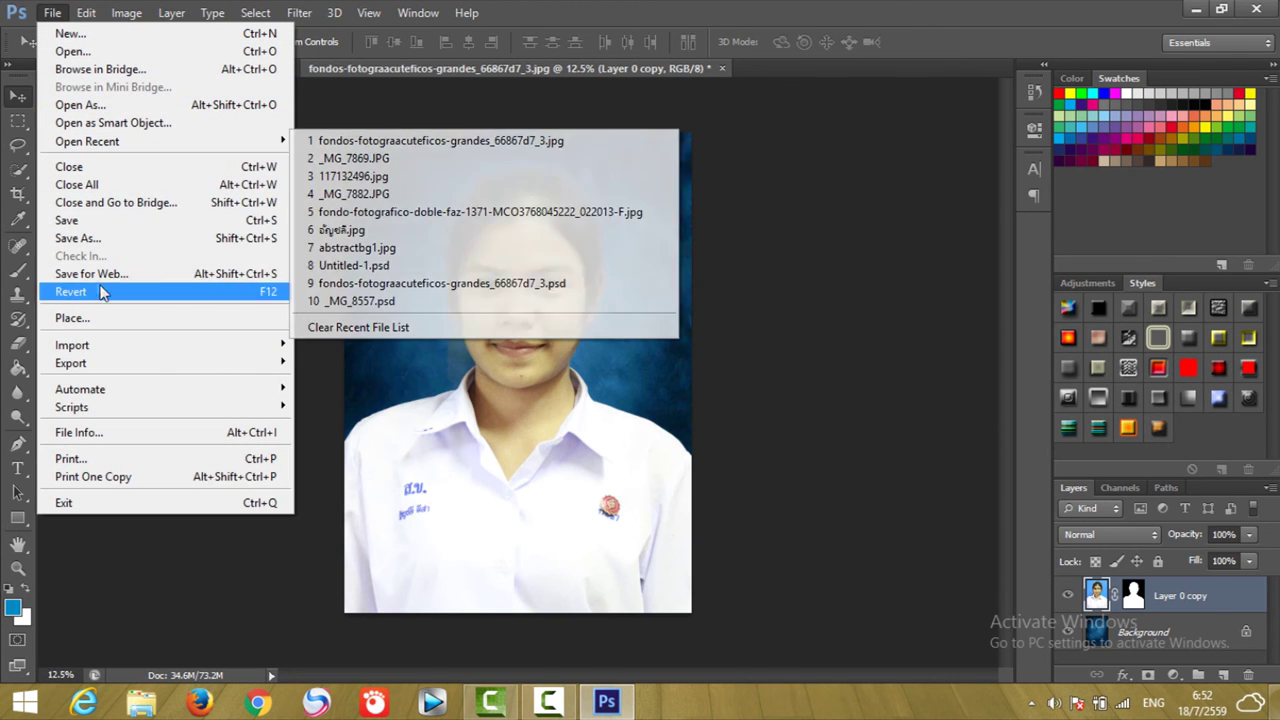
pyautogui.click(93, 238)
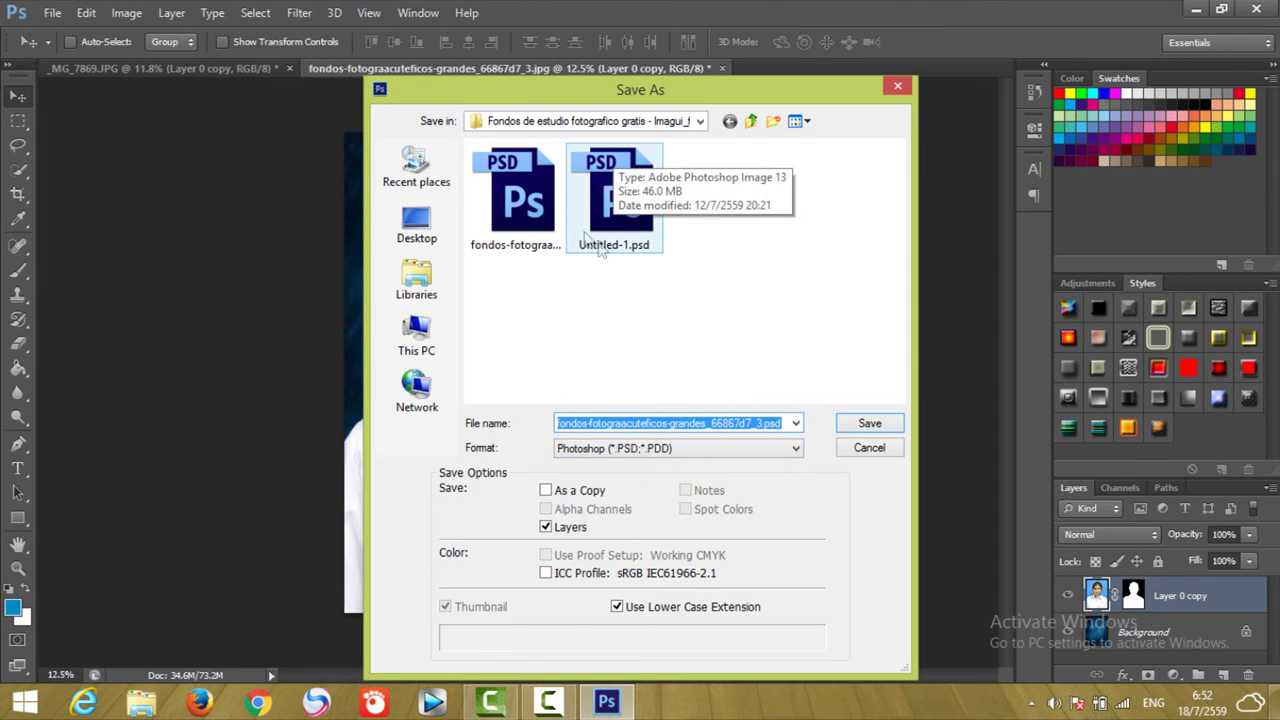
pyautogui.click(796, 448)
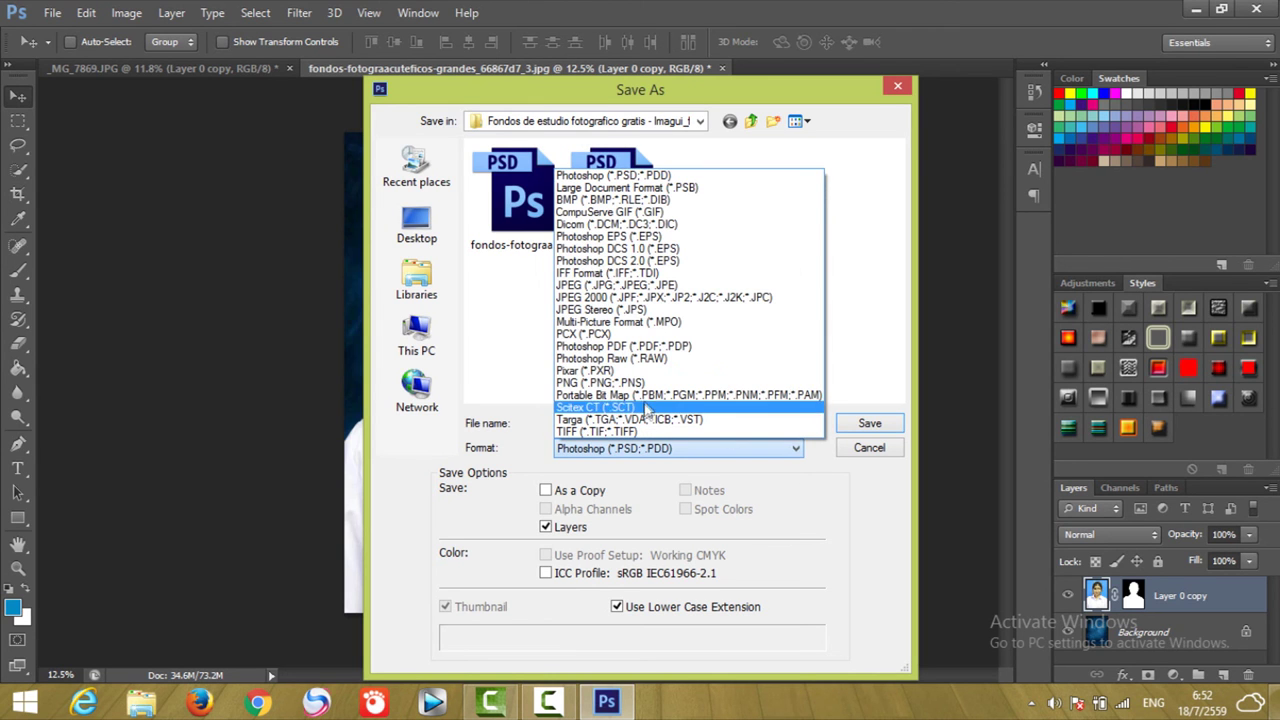
pyautogui.click(617, 286)
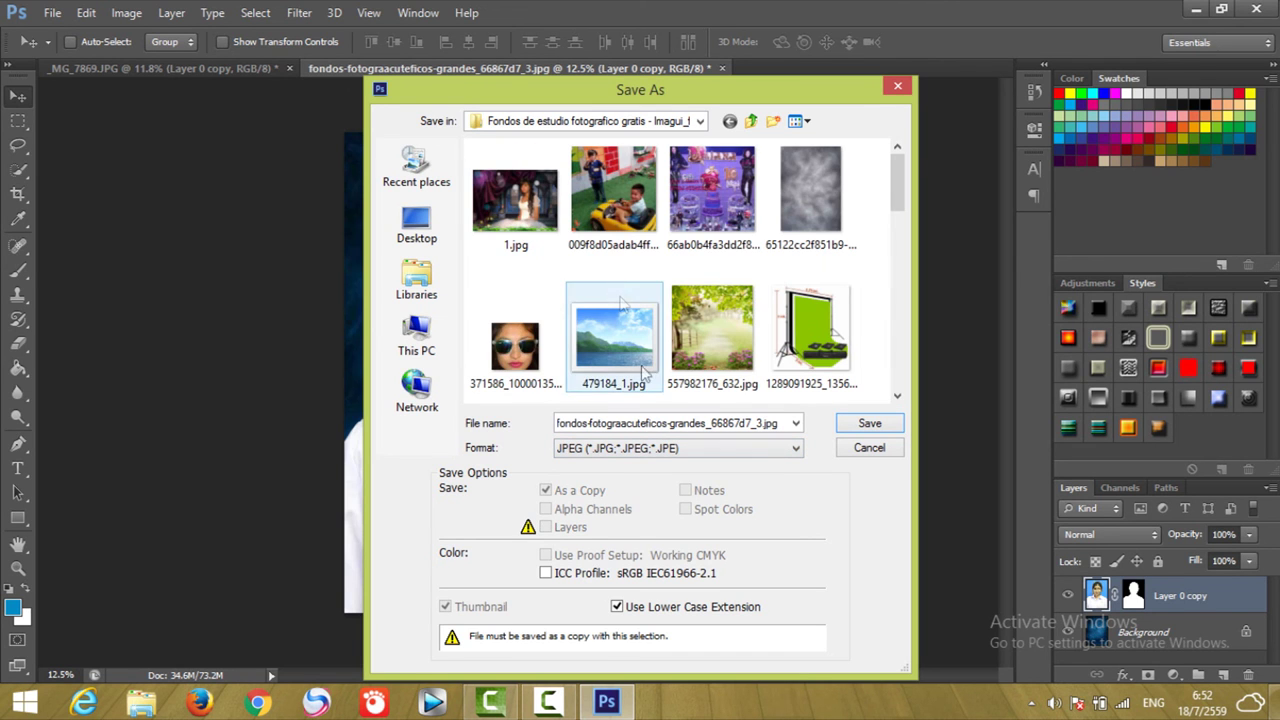
pyautogui.click(751, 121)
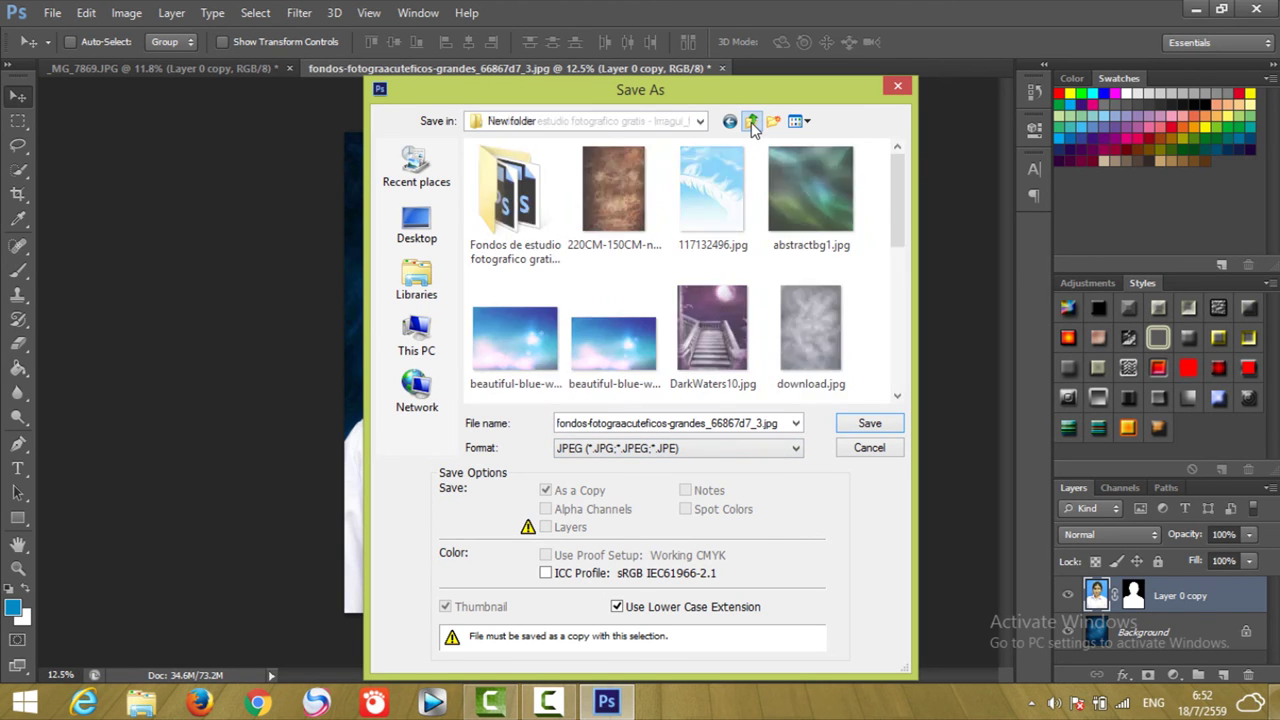
pyautogui.click(751, 121)
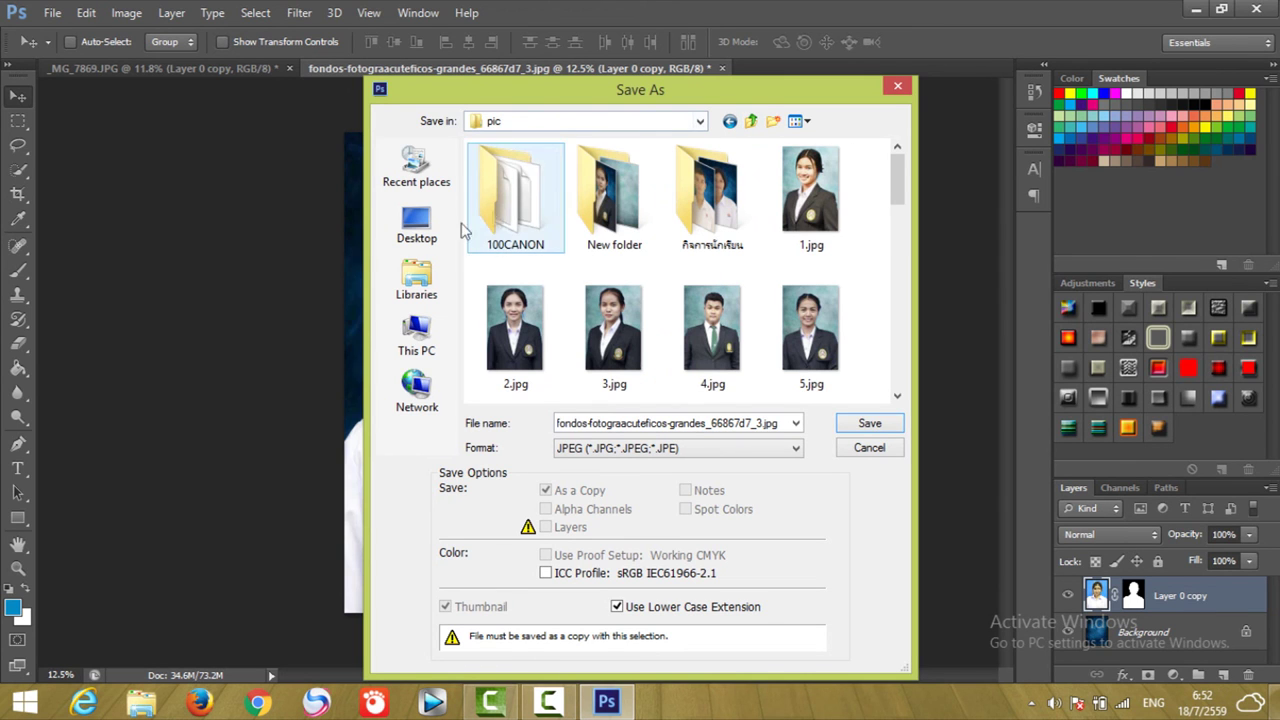
pyautogui.click(416, 225)
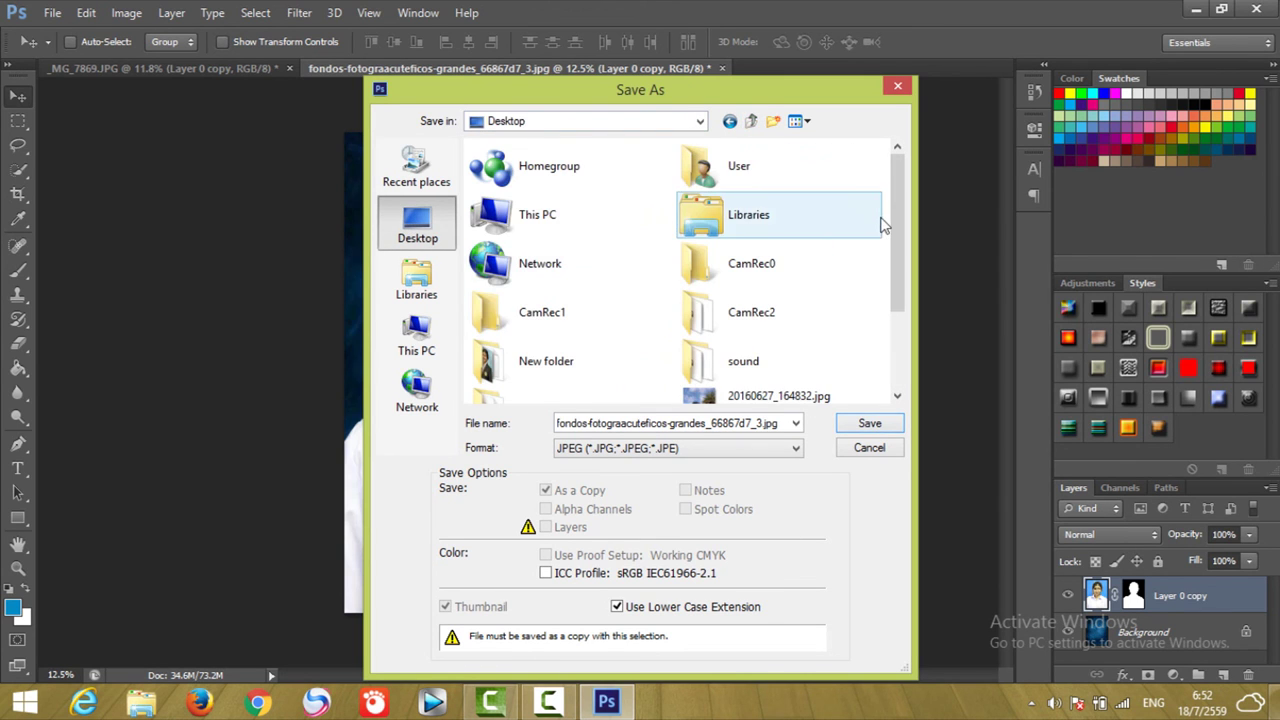
# - Name the file 12354 and save it as a maximum-quality JPEG
pyautogui.doubleClick(780, 424)
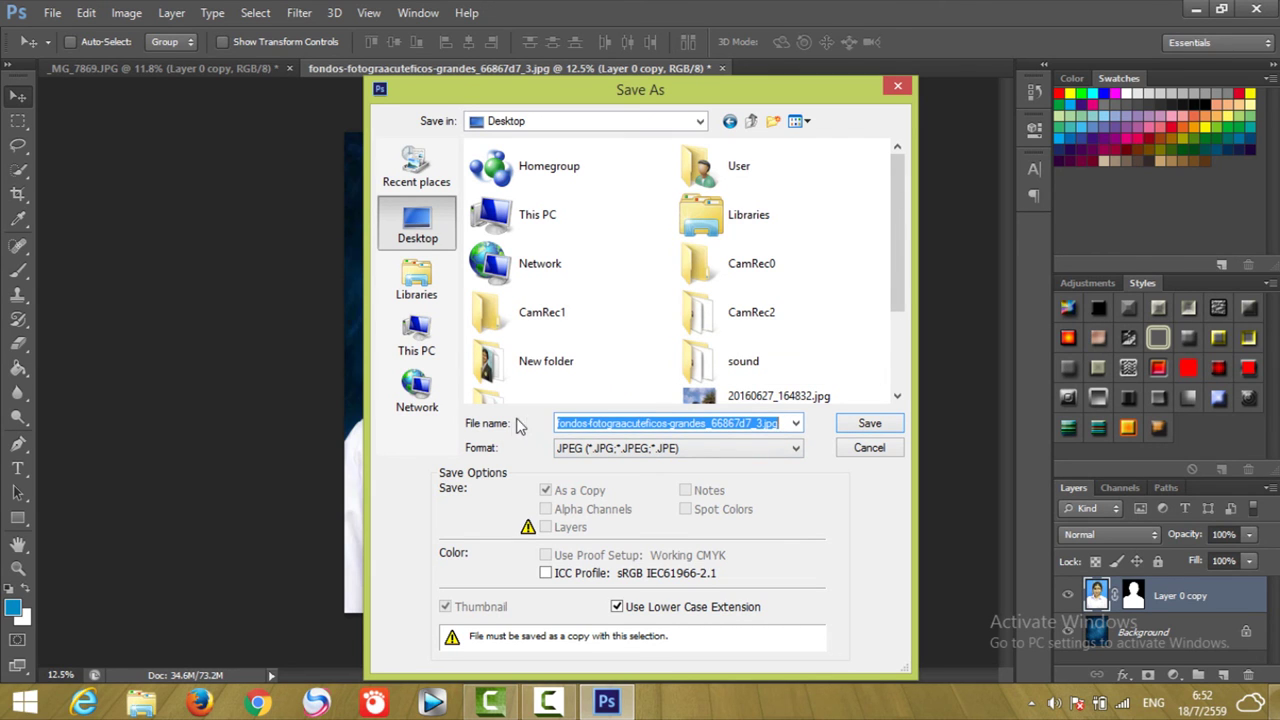
pyautogui.write('12354')
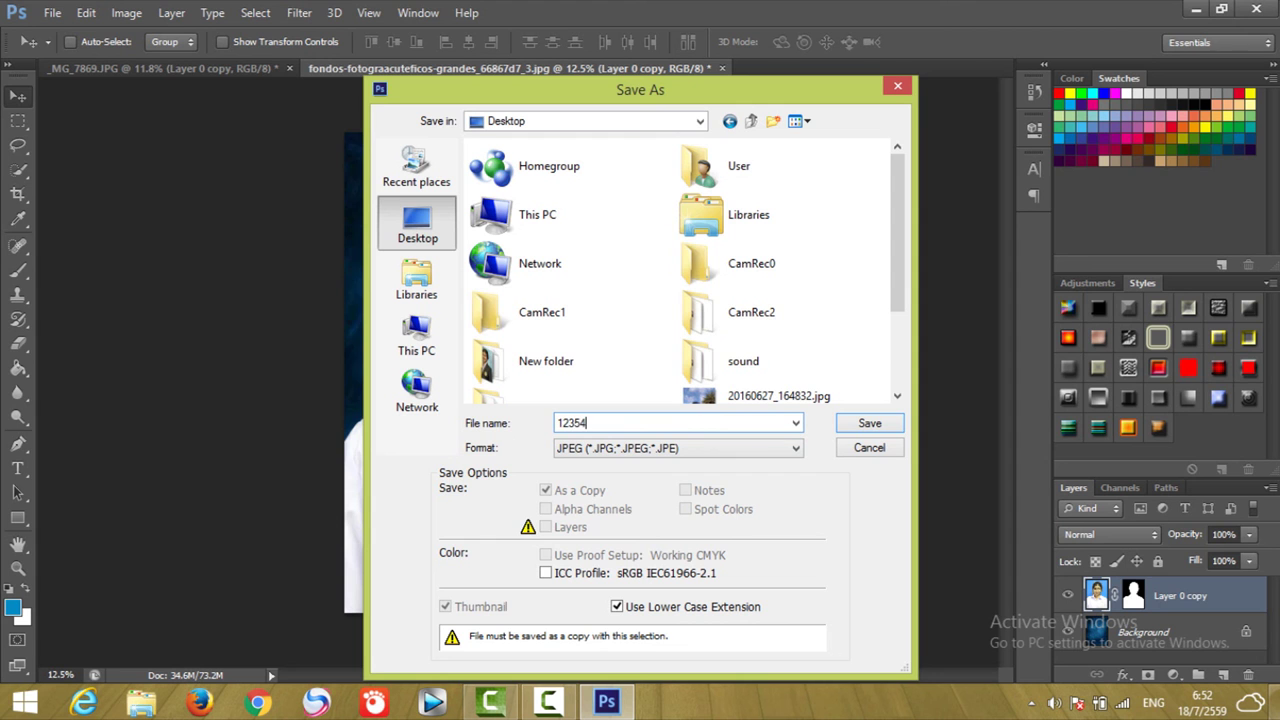
pyautogui.click(868, 423)
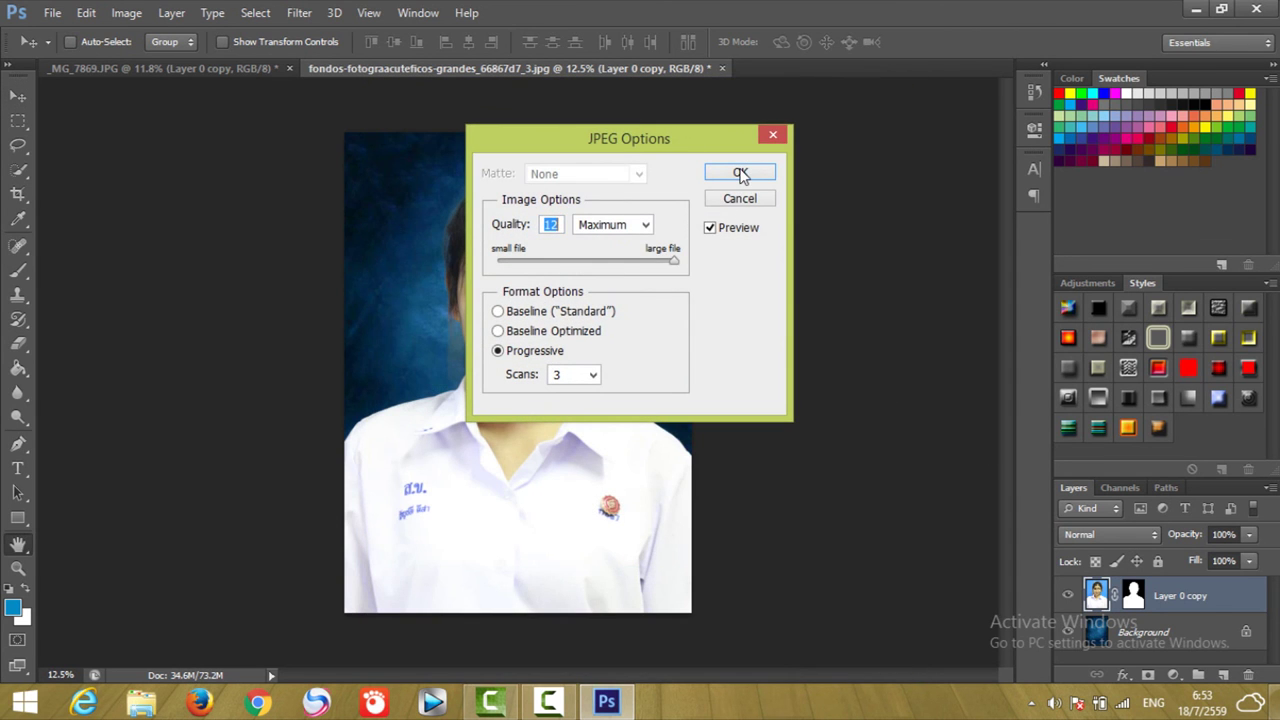
pyautogui.click(740, 174)
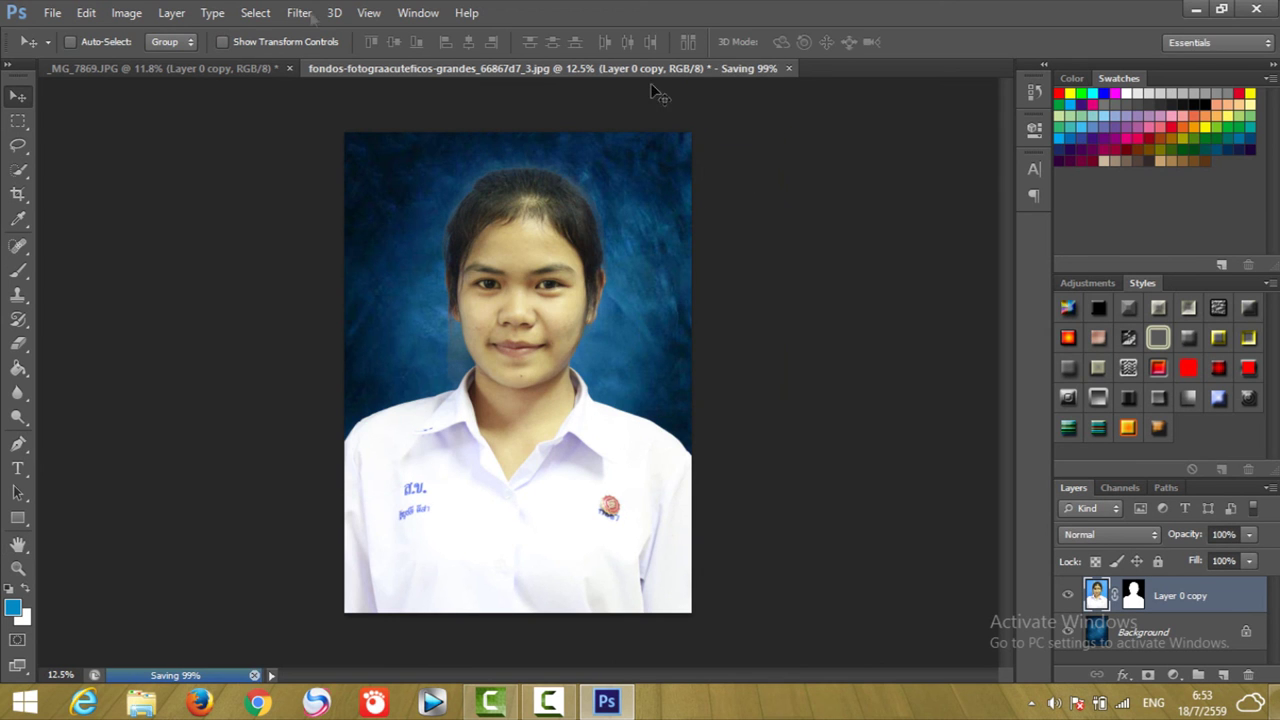
# - View 12354.jpg from the desktop in Windows Photo Viewer, then return to Photoshop
pyautogui.click(1193, 12)
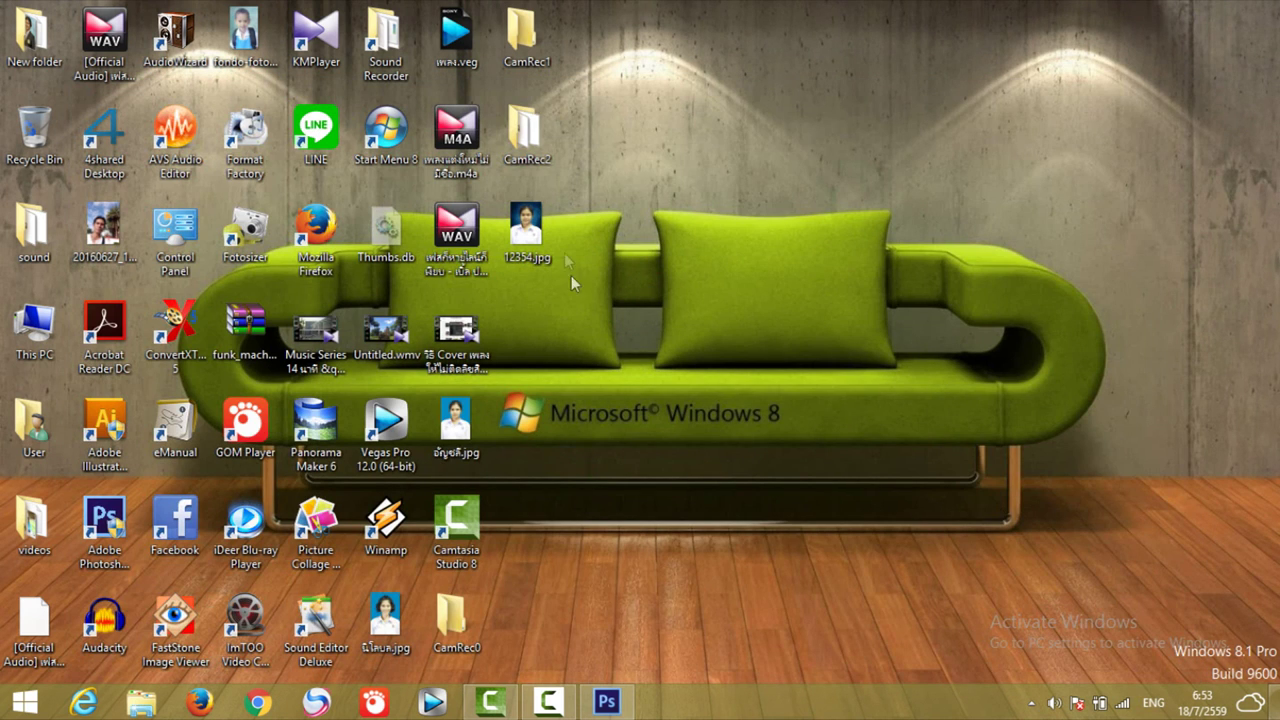
pyautogui.doubleClick(528, 225)
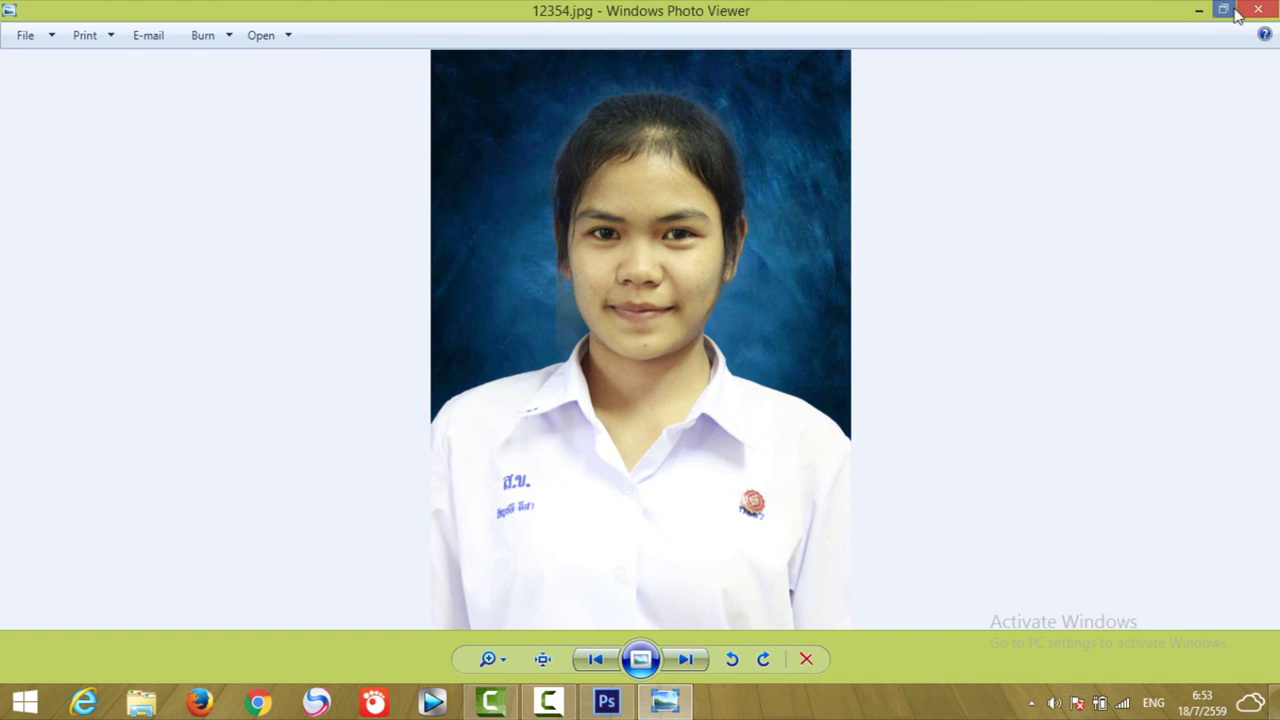
pyautogui.click(1199, 10)
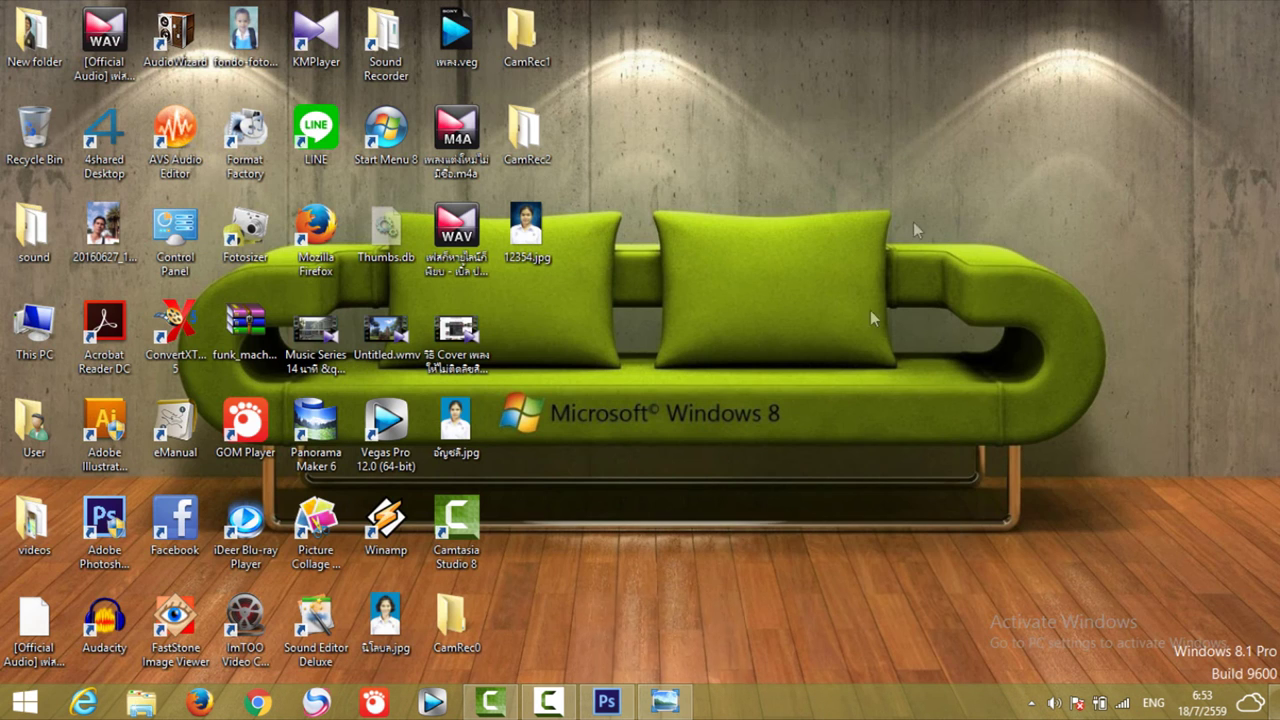
pyautogui.click(598, 662)
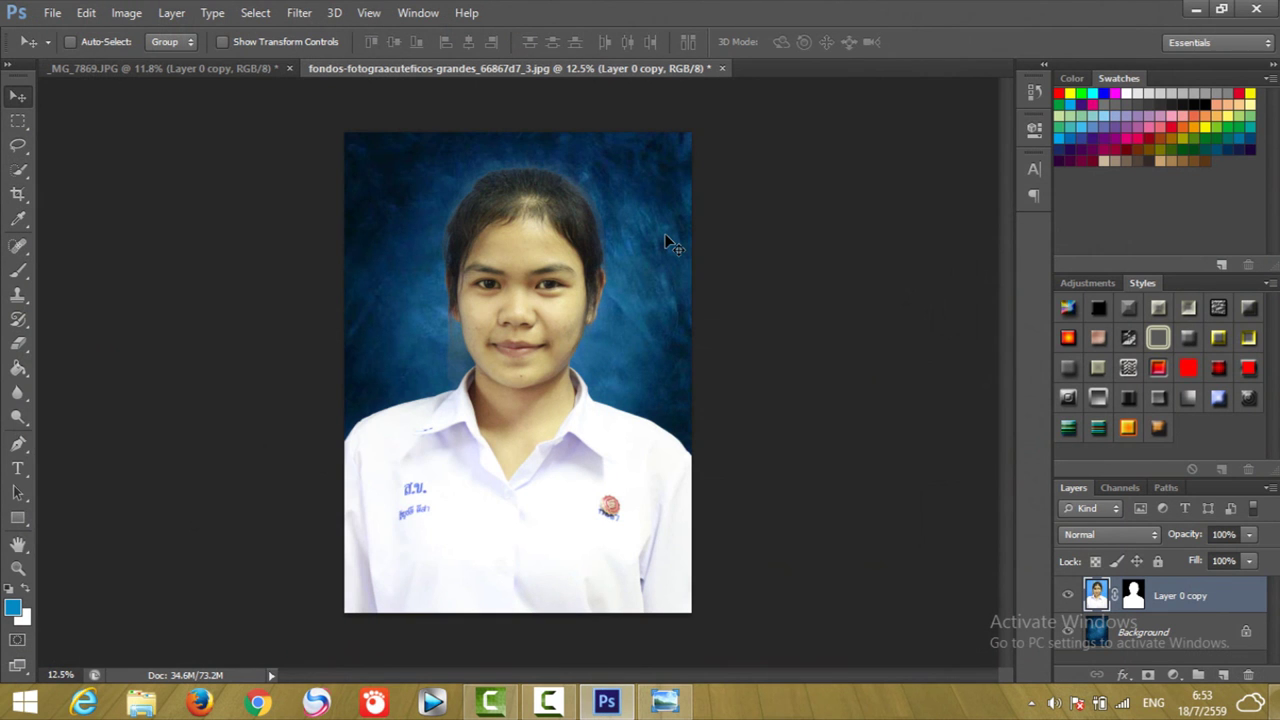